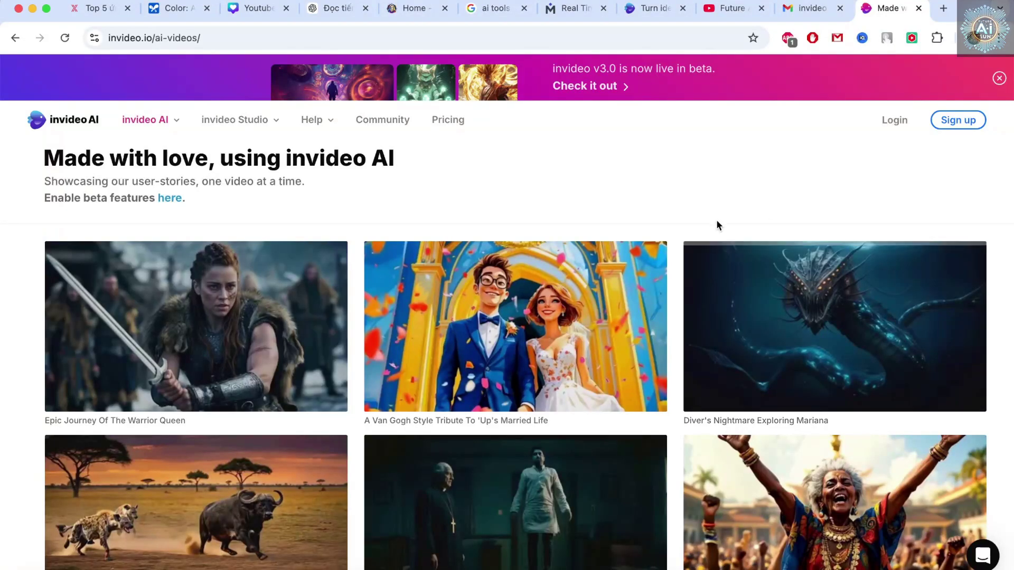
# Step: Read through the invideo v3.0 announcement email
pyautogui.click(802, 9)
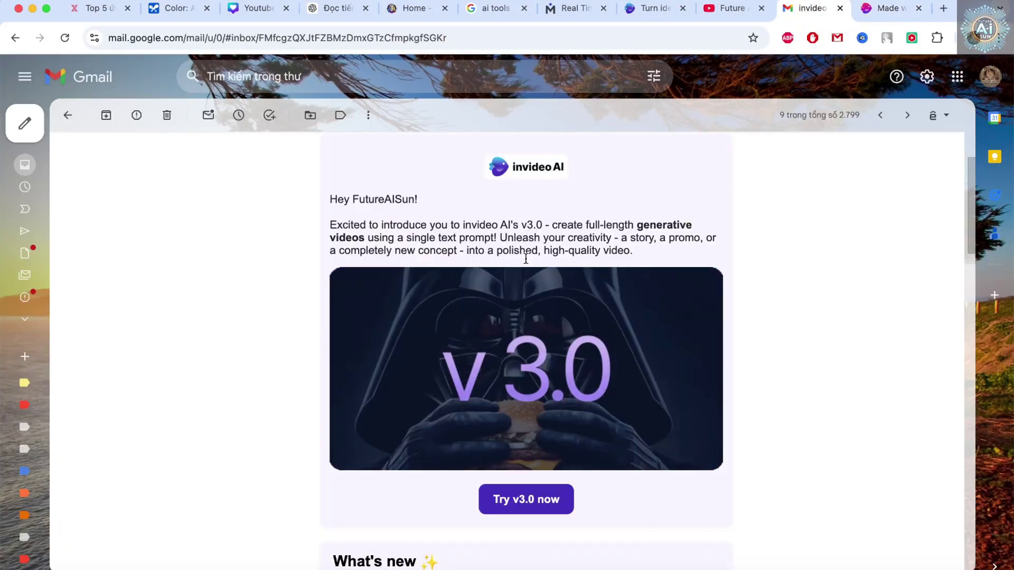
pyautogui.scroll(-6, 551, 294)
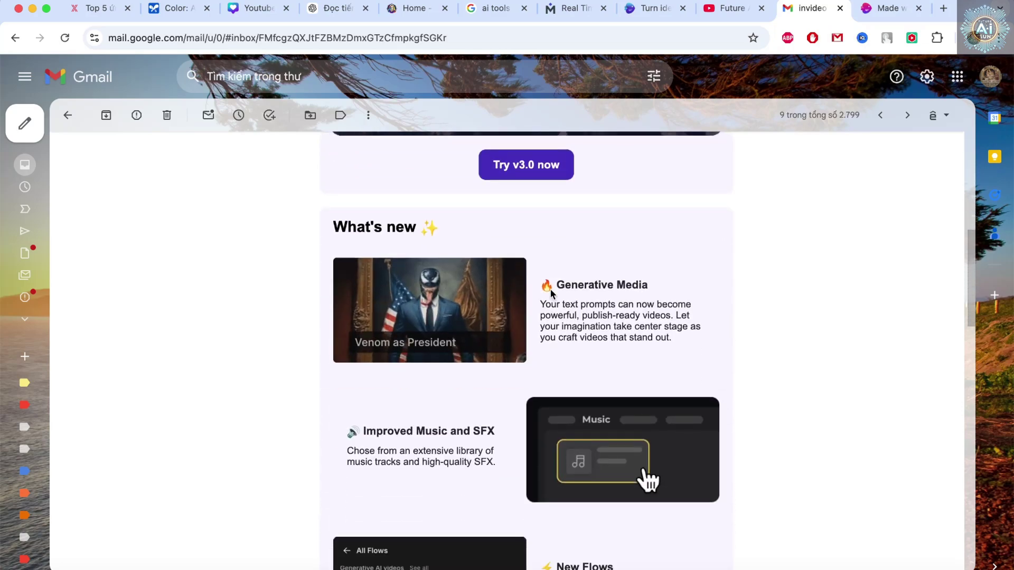
pyautogui.scroll(-6, 551, 293)
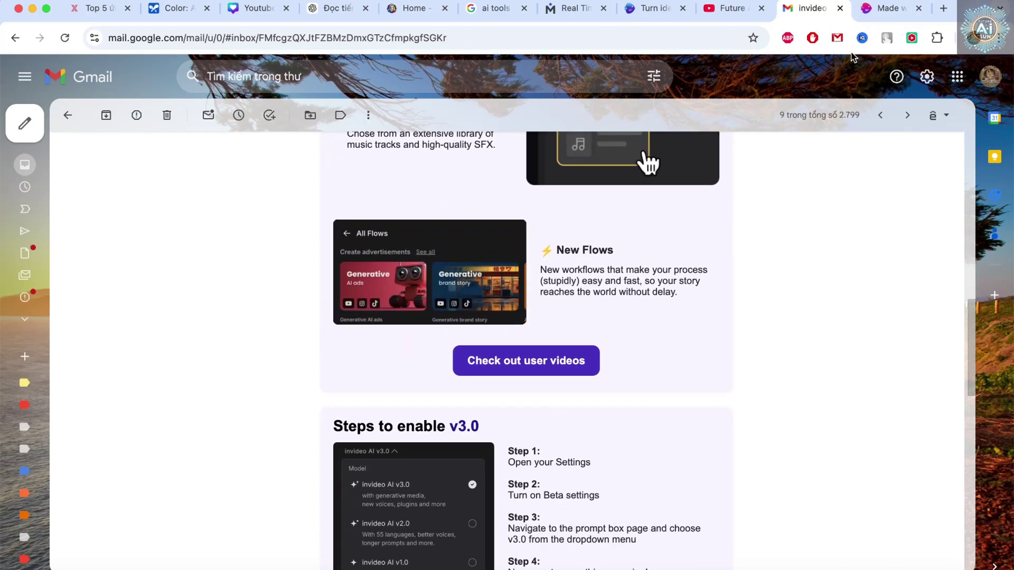
# Step: Browse the videos in the invideo user-video gallery
pyautogui.click(886, 17)
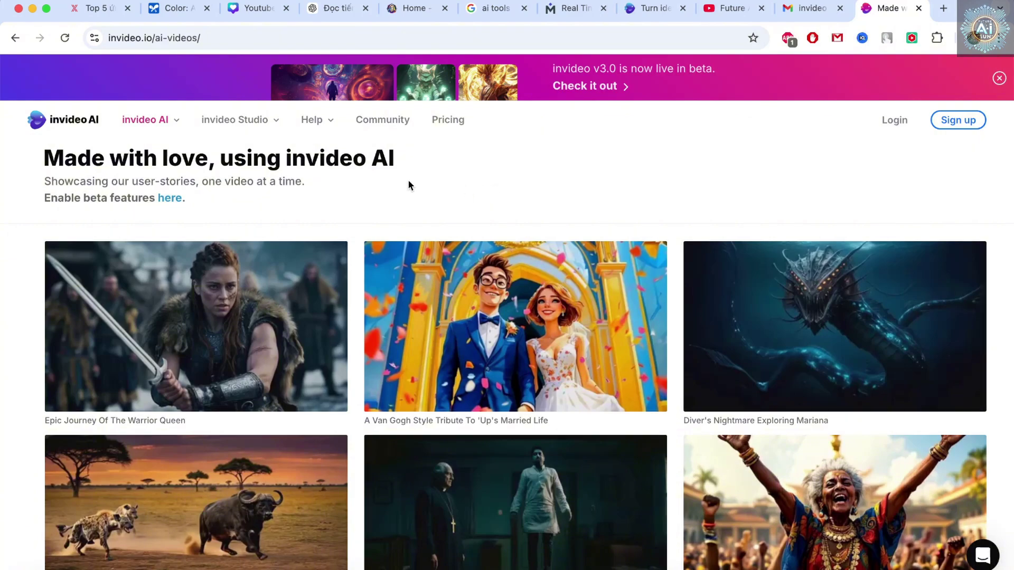
pyautogui.moveTo(231, 293)
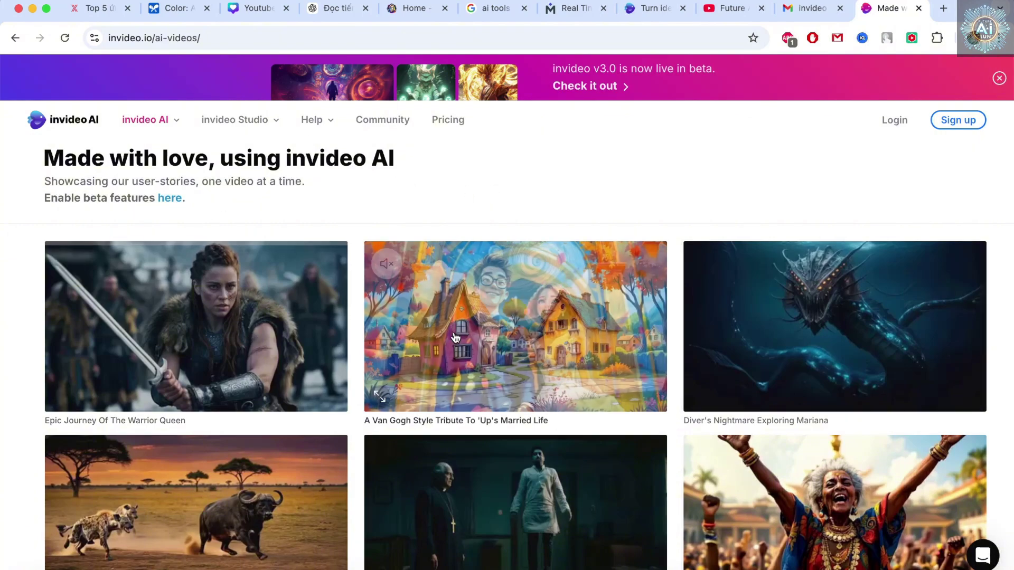
pyautogui.scroll(-4, 553, 324)
pyautogui.scroll(3, 553, 325)
pyautogui.scroll(2, 553, 320)
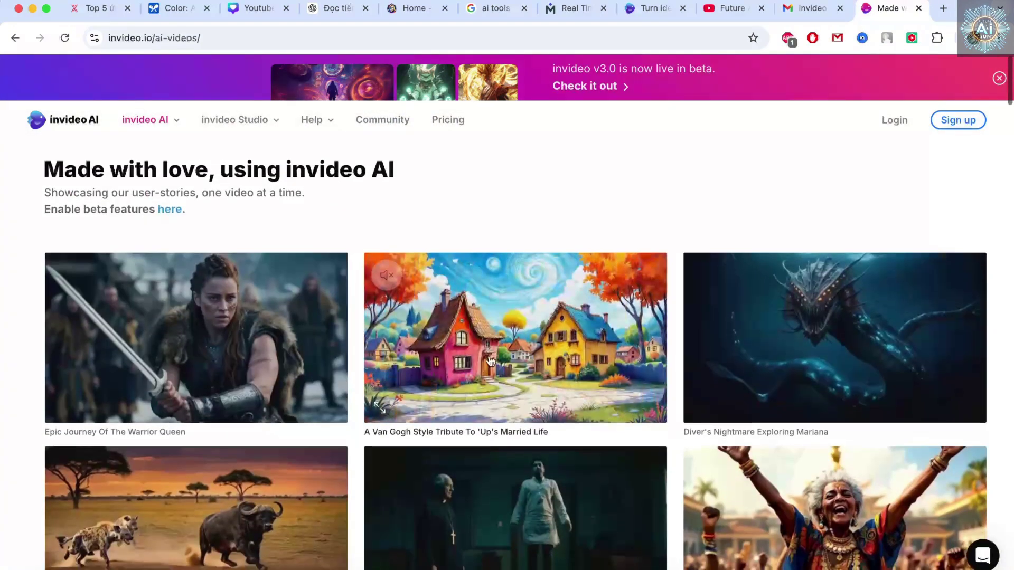
pyautogui.scroll(-5, 337, 319)
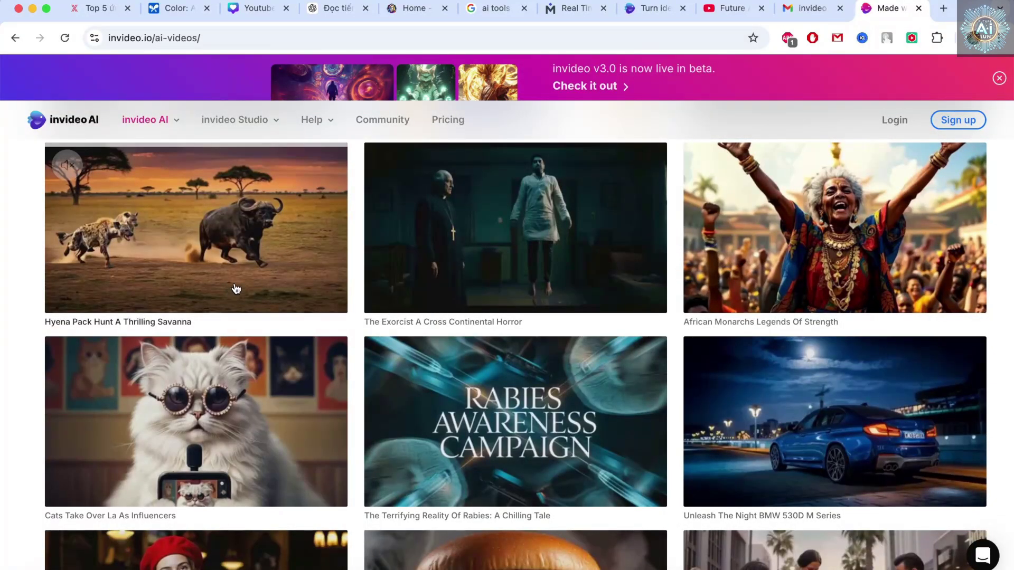
pyautogui.moveTo(251, 432)
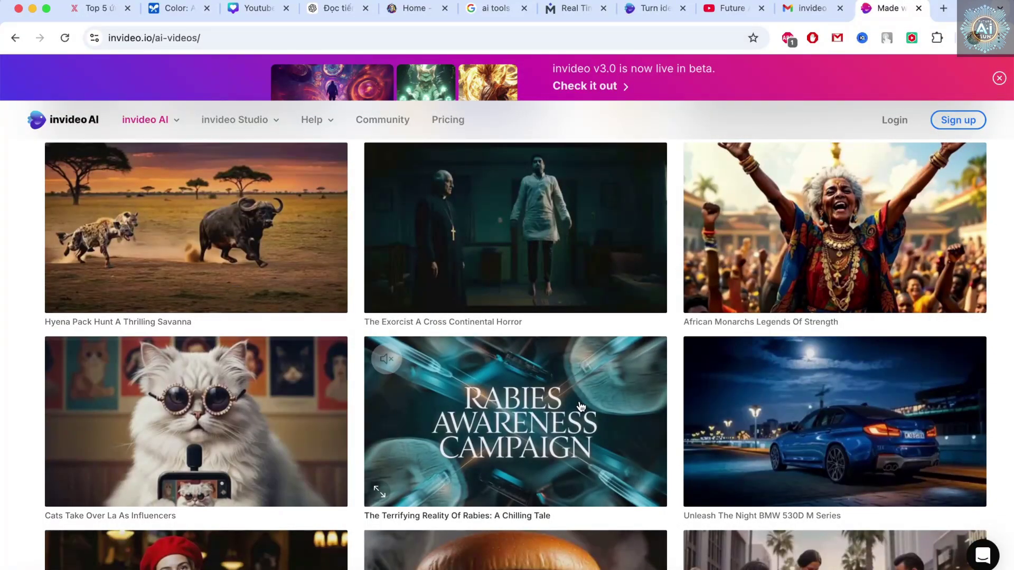
pyautogui.scroll(-6, 606, 348)
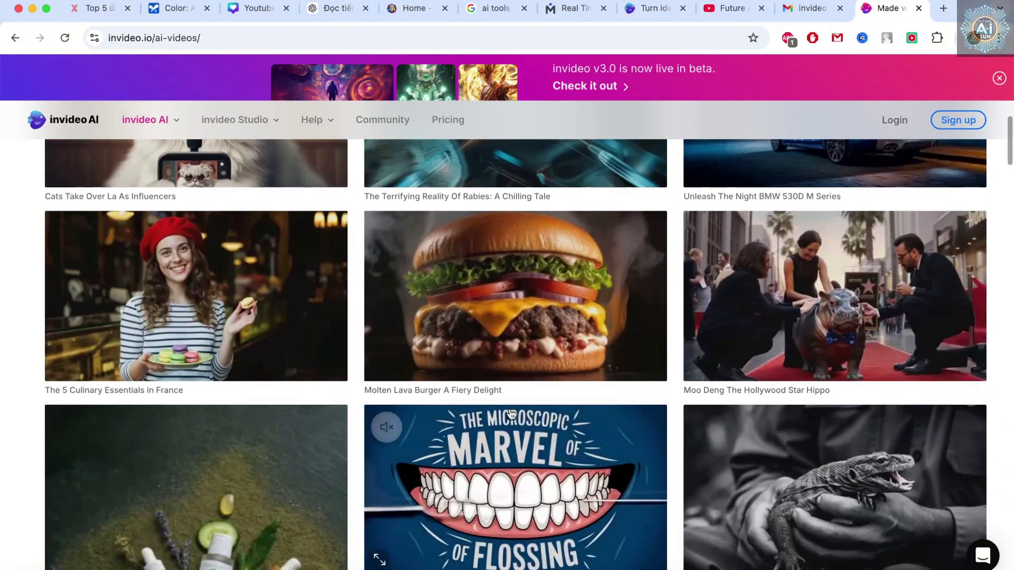
pyautogui.scroll(-6, 606, 348)
pyautogui.scroll(-10, 588, 376)
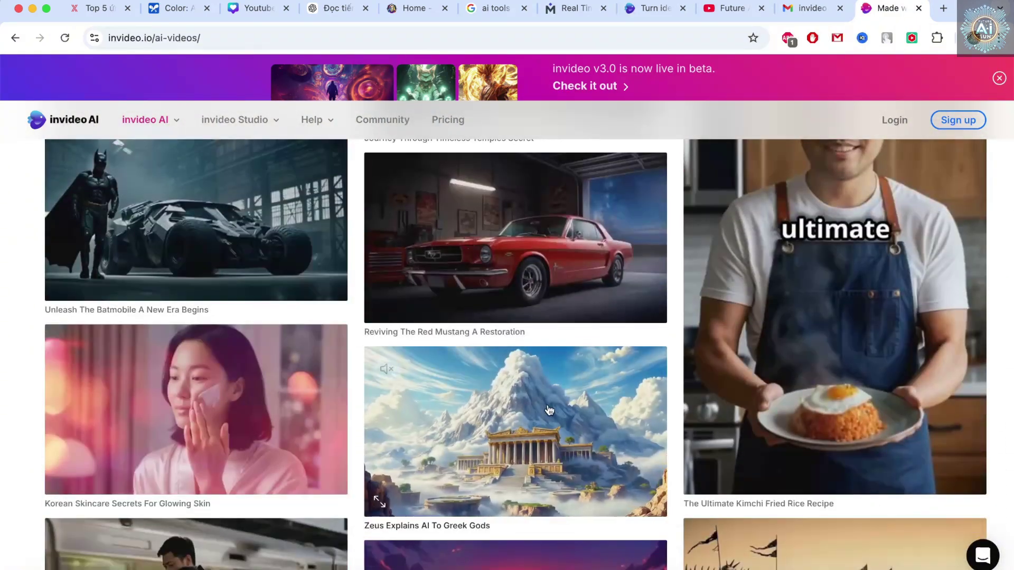
pyautogui.scroll(-7, 550, 409)
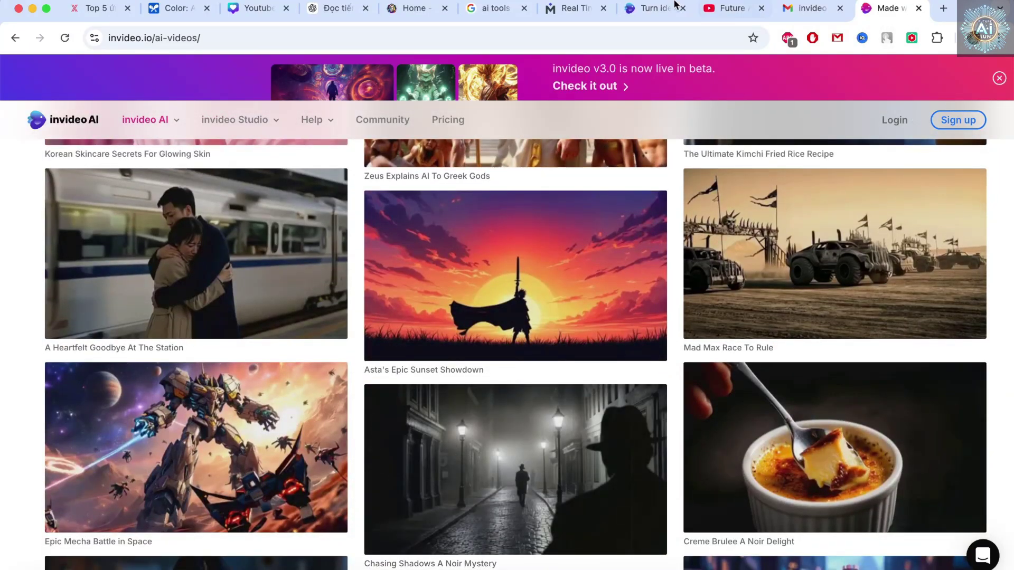
# Step: Reload the invideo sign-in page from the address bar and close the gallery tab
pyautogui.click(650, 8)
pyautogui.click(364, 38)
pyautogui.press('Return')
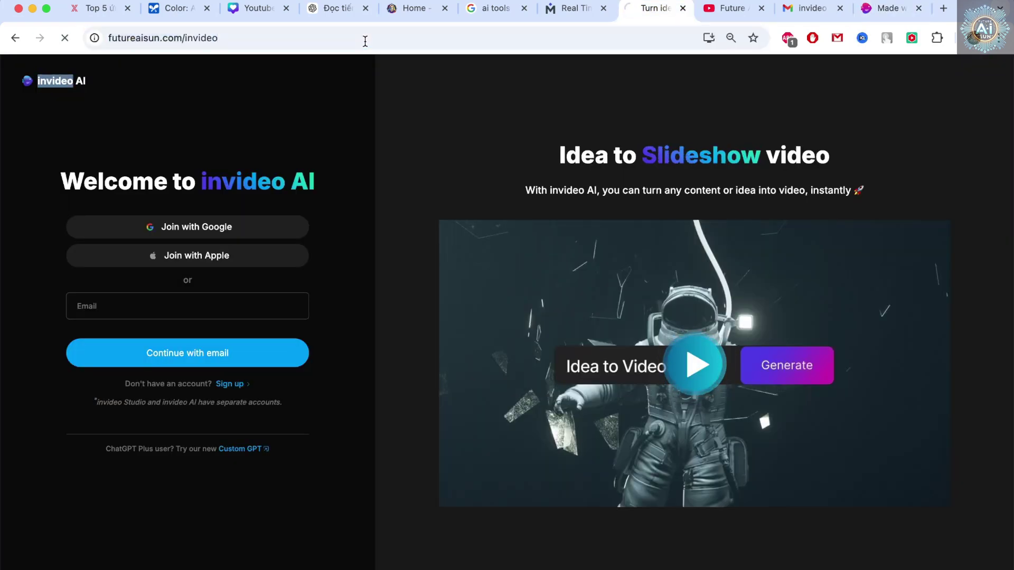
pyautogui.click(919, 8)
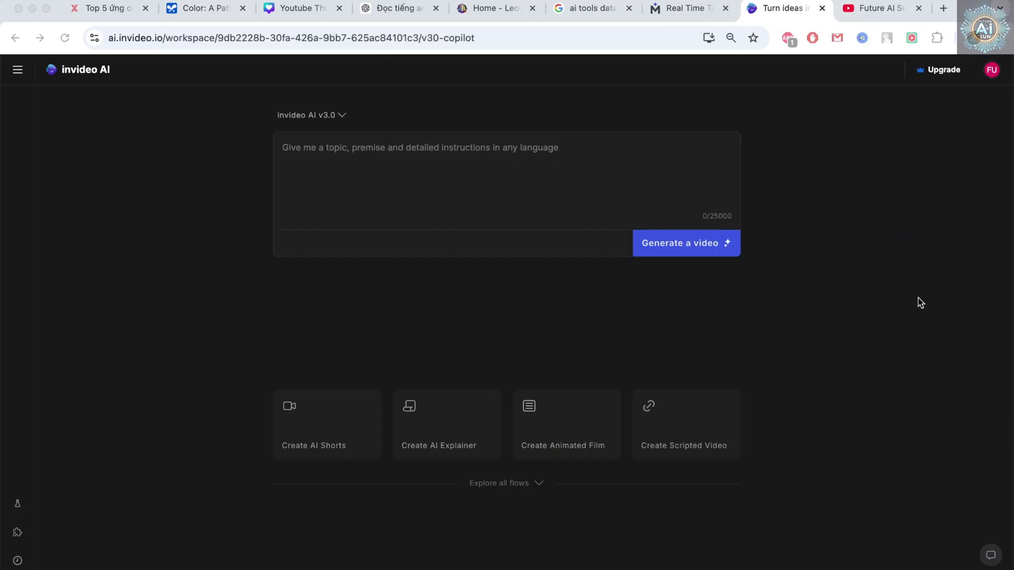
# Step: Confirm the AI model is v3.0, then open Workspace settings from the FU account menu
pyautogui.click(917, 298)
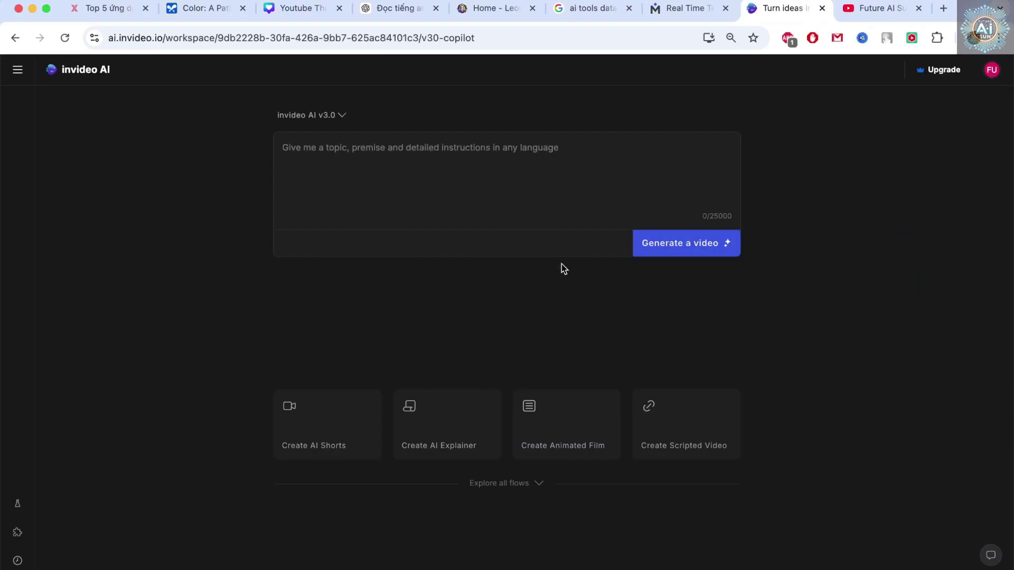
pyautogui.click(804, 262)
pyautogui.click(343, 116)
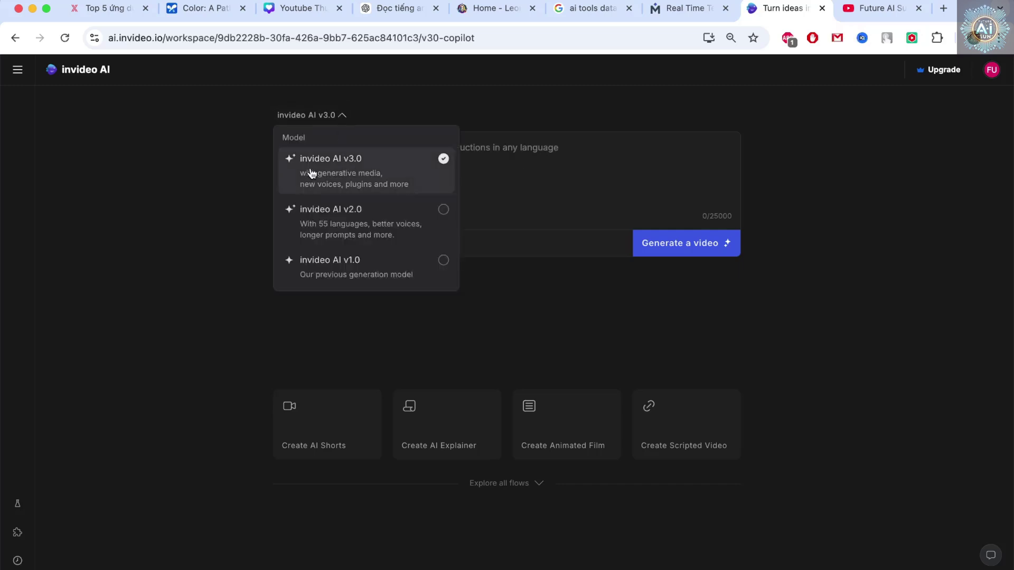
pyautogui.click(870, 143)
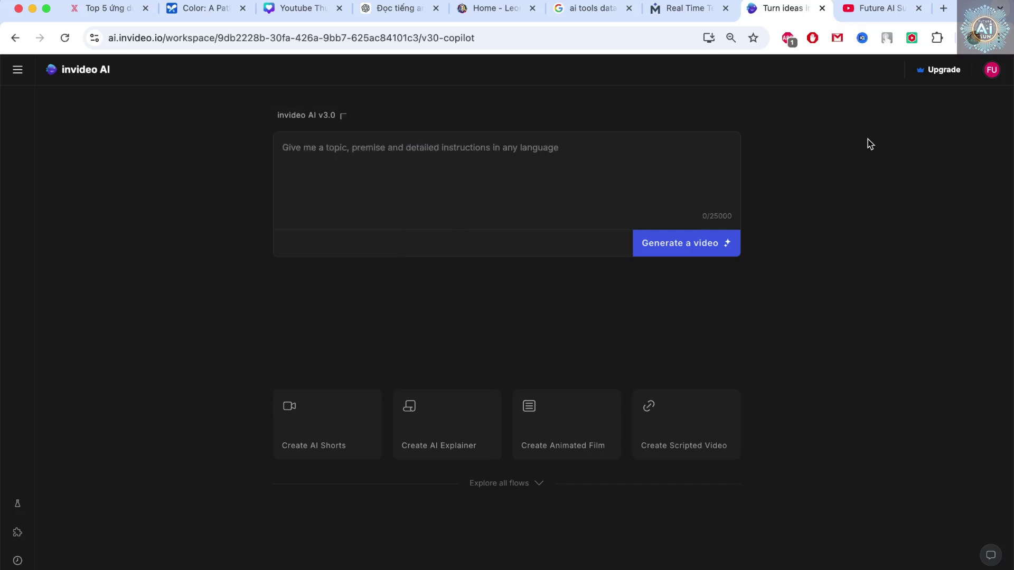
pyautogui.click(342, 118)
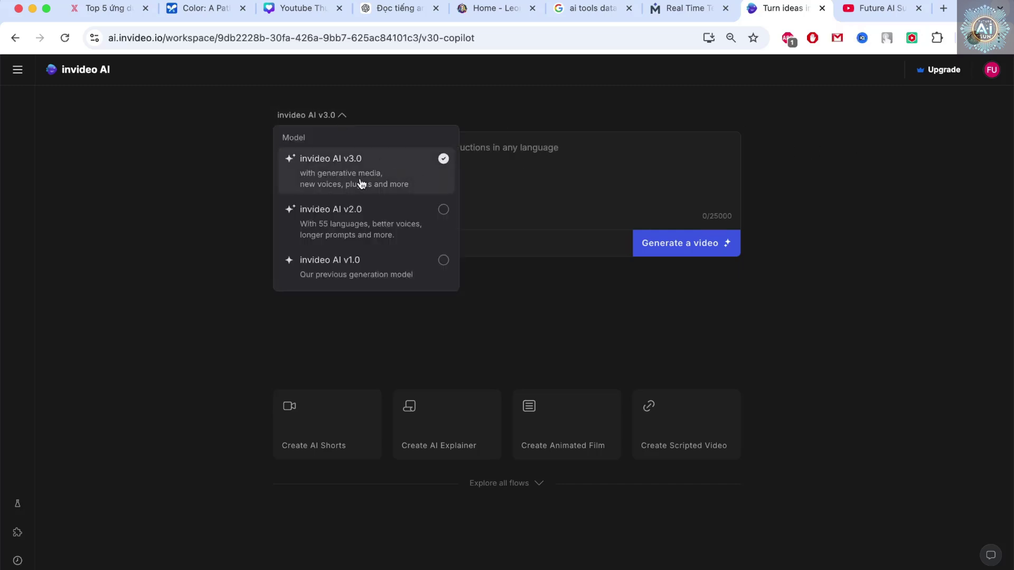
pyautogui.click(840, 166)
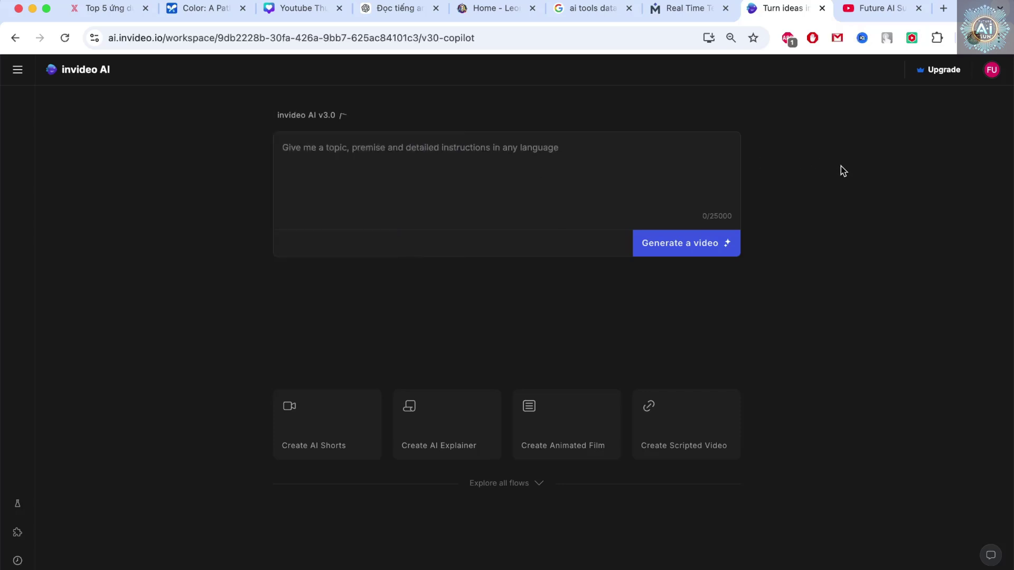
pyautogui.click(1001, 68)
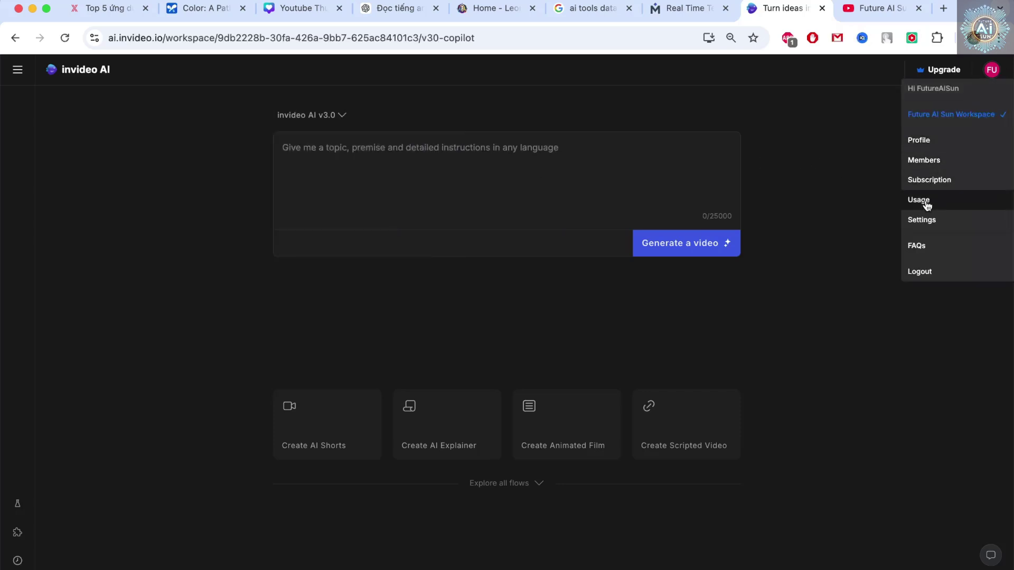
pyautogui.click(921, 221)
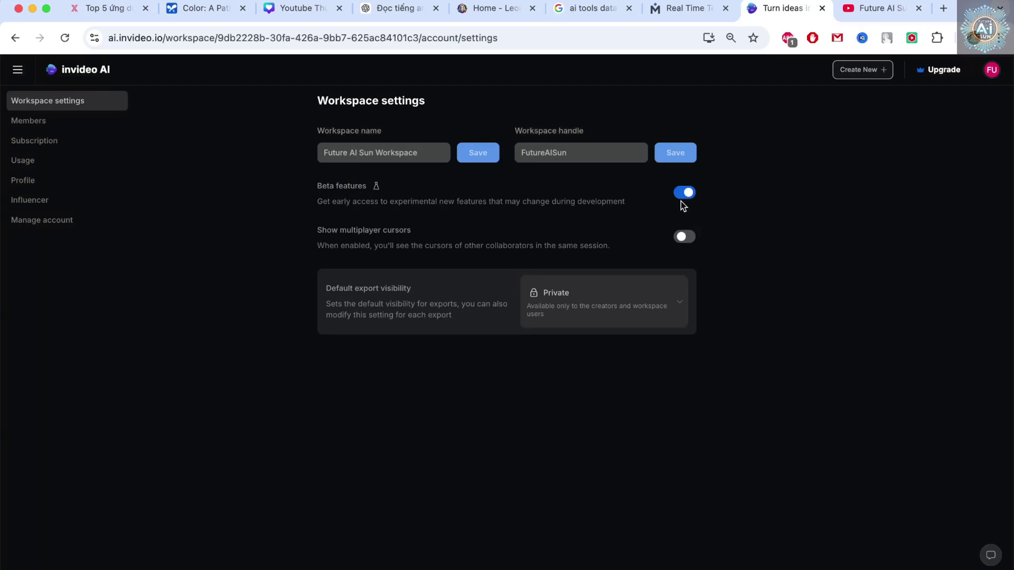
# Step: Open the Upgrade plans window listing Free, Plus, Max and Generative yearly prices
pyautogui.click(947, 72)
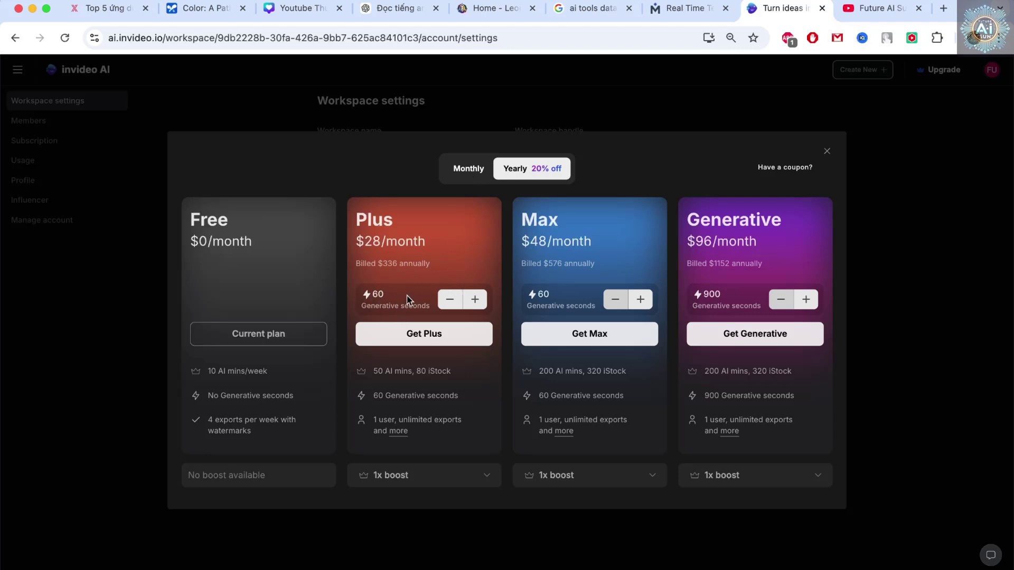
# Step: Highlight the Plus plan's 60 generative seconds allowance
pyautogui.doubleClick(377, 295)
pyautogui.click(467, 257)
pyautogui.moveTo(366, 299); pyautogui.dragTo(390, 301)
pyautogui.click(463, 248)
pyautogui.moveTo(365, 302); pyautogui.dragTo(393, 303)
# Step: Compare monthly Plus pricing, reveal the coupon field, return to yearly, and close the pricing window
pyautogui.click(467, 173)
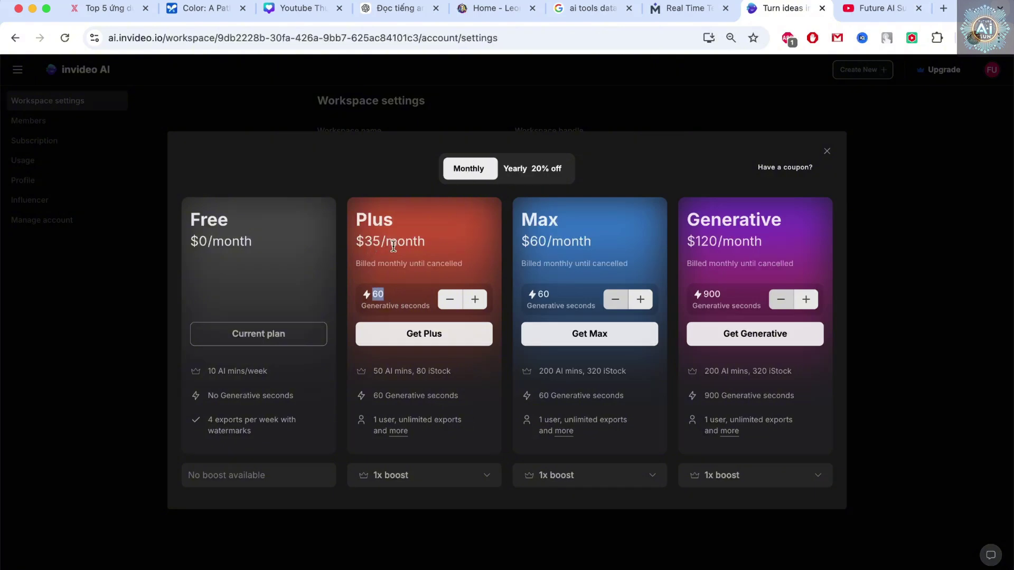
pyautogui.moveTo(454, 249); pyautogui.dragTo(365, 246)
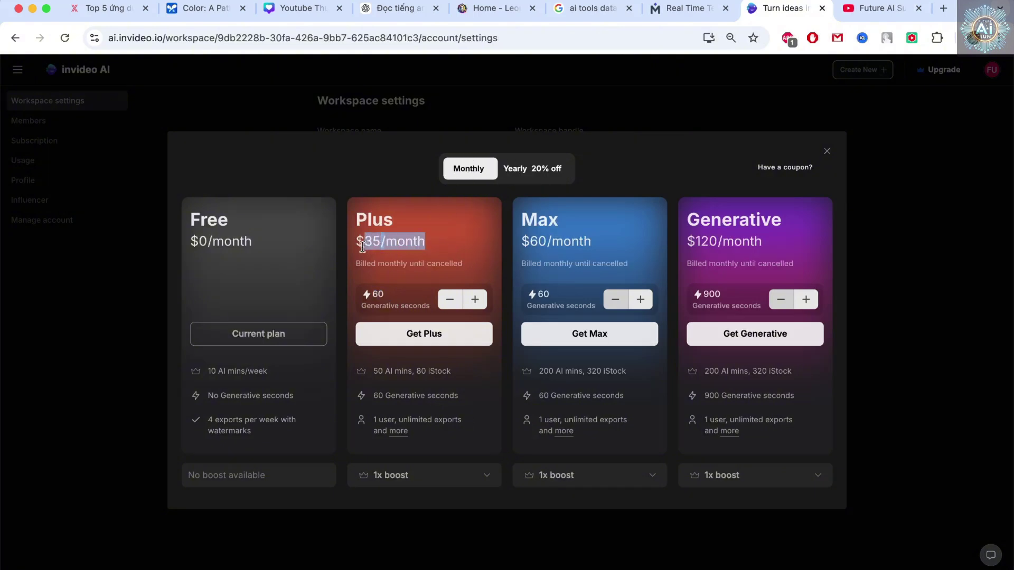
pyautogui.click(786, 170)
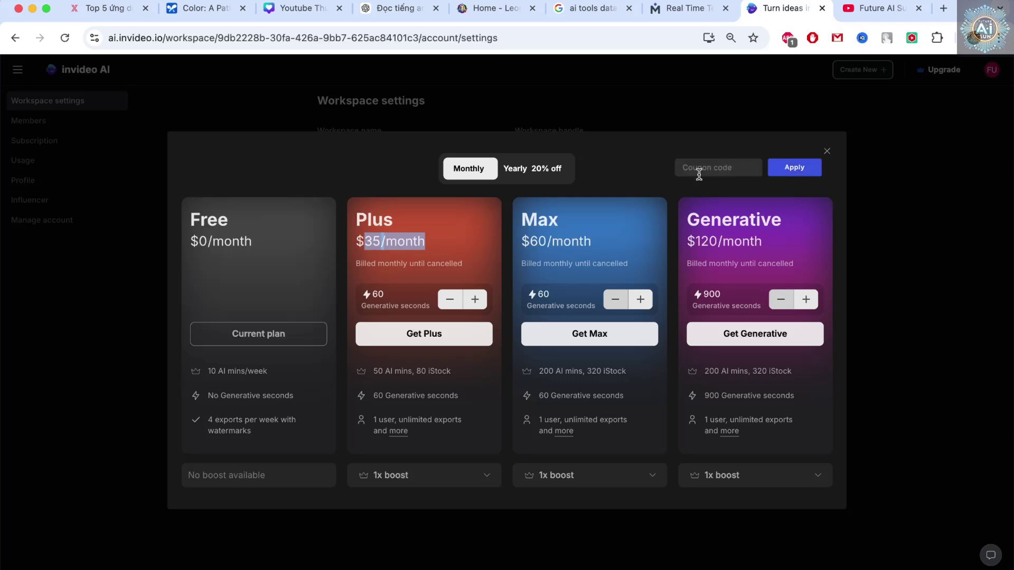
pyautogui.moveTo(456, 376); pyautogui.dragTo(368, 375)
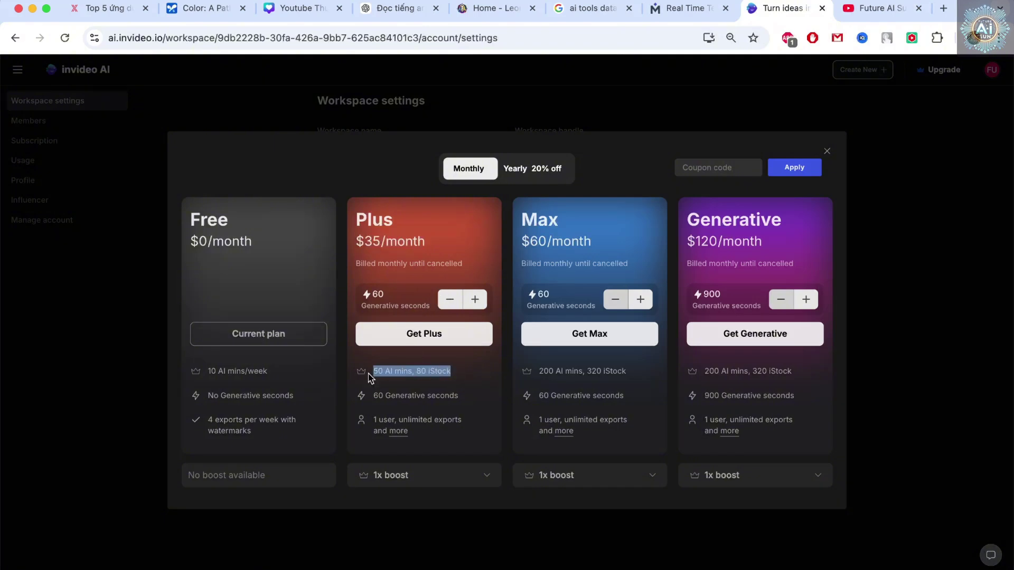
pyautogui.click(531, 176)
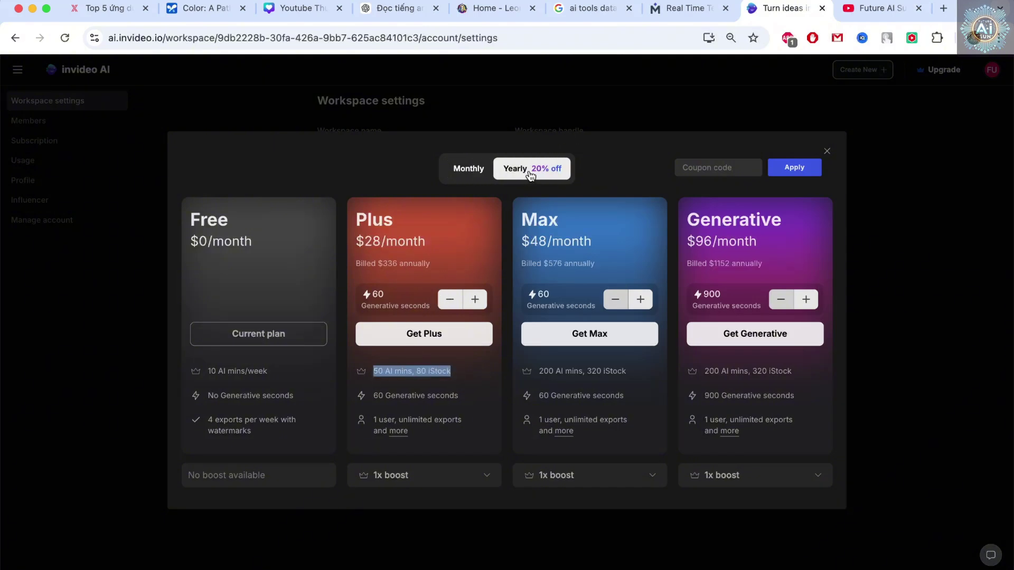
pyautogui.click(473, 363)
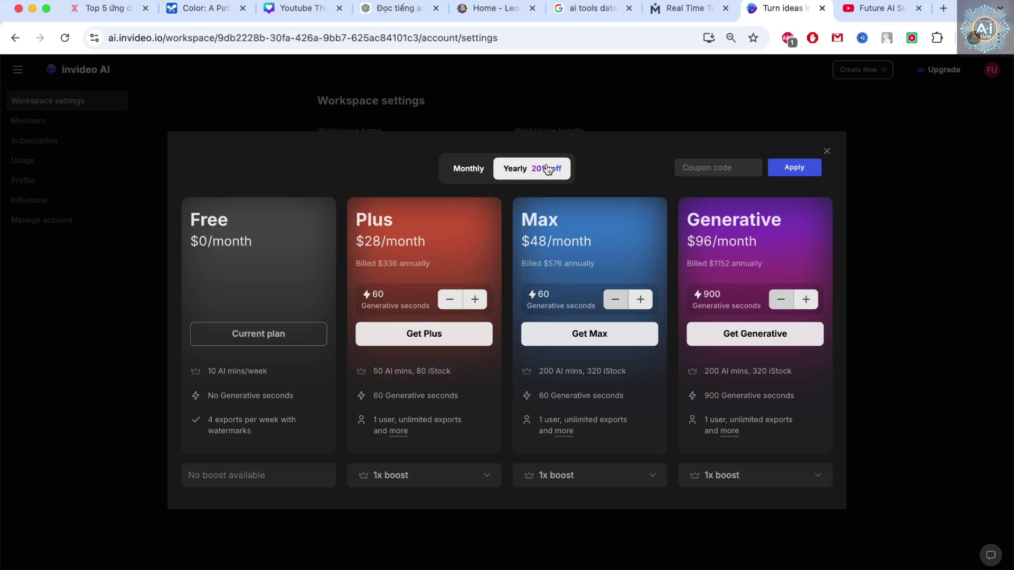
pyautogui.click(827, 152)
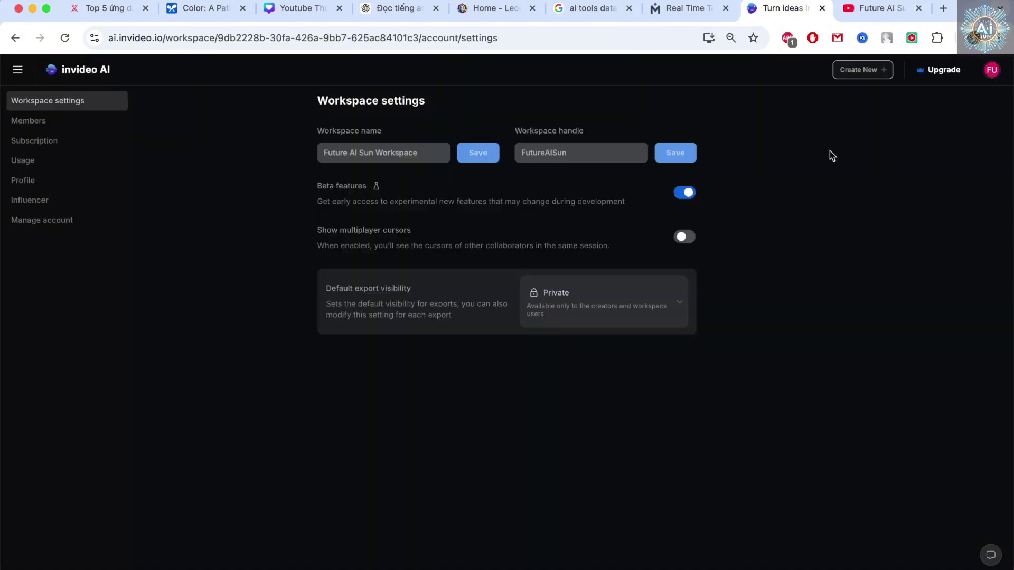
# Step: Go Home, start a new AI video, check the model versions, then browse all flows
pyautogui.click(17, 69)
pyautogui.click(31, 105)
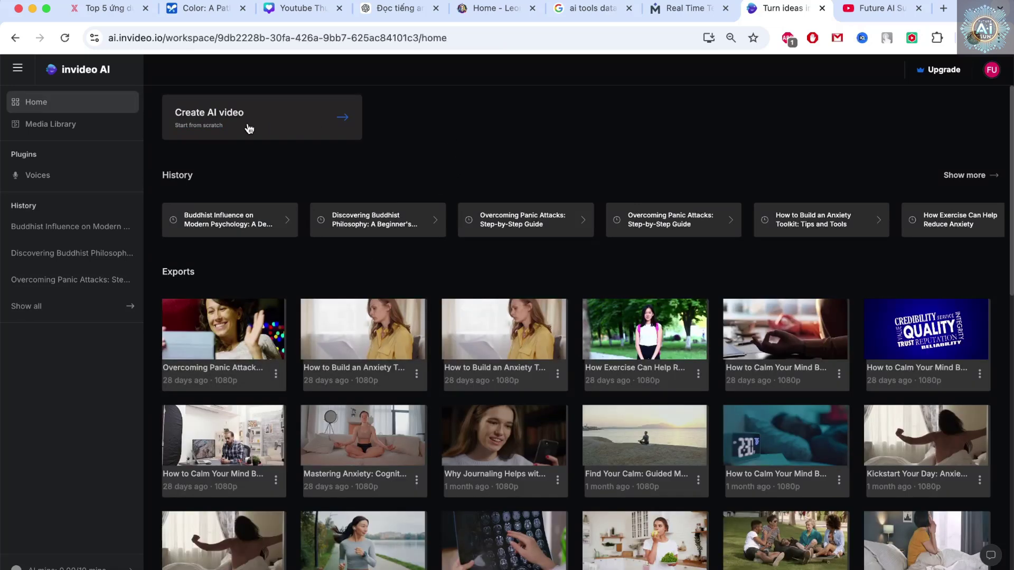
pyautogui.click(228, 122)
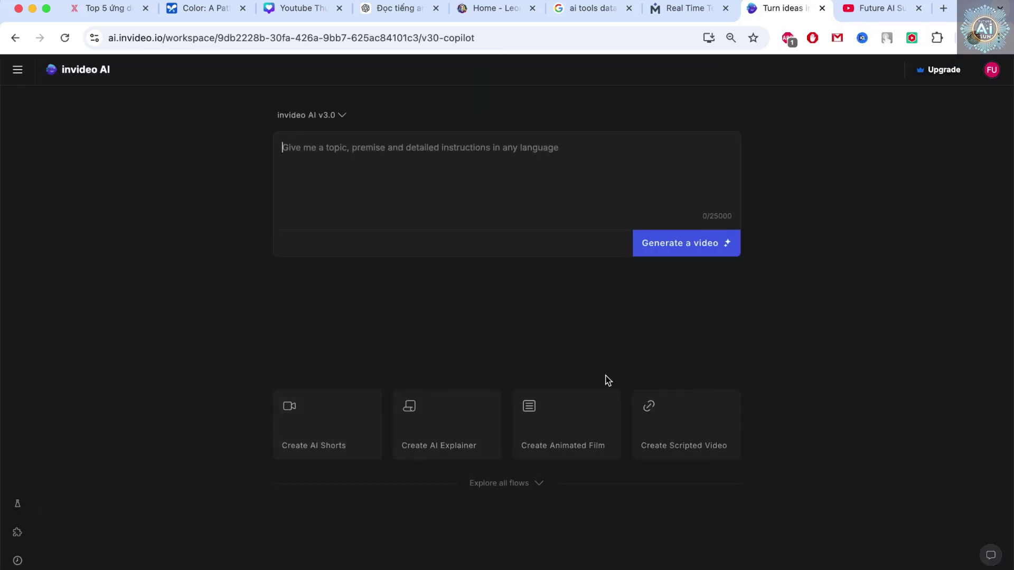
pyautogui.click(338, 120)
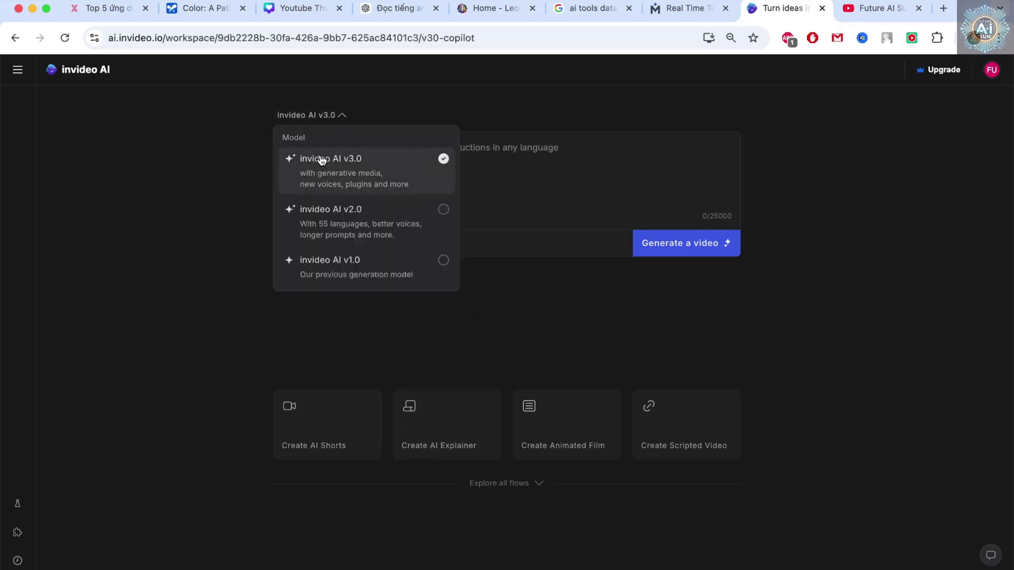
pyautogui.click(539, 113)
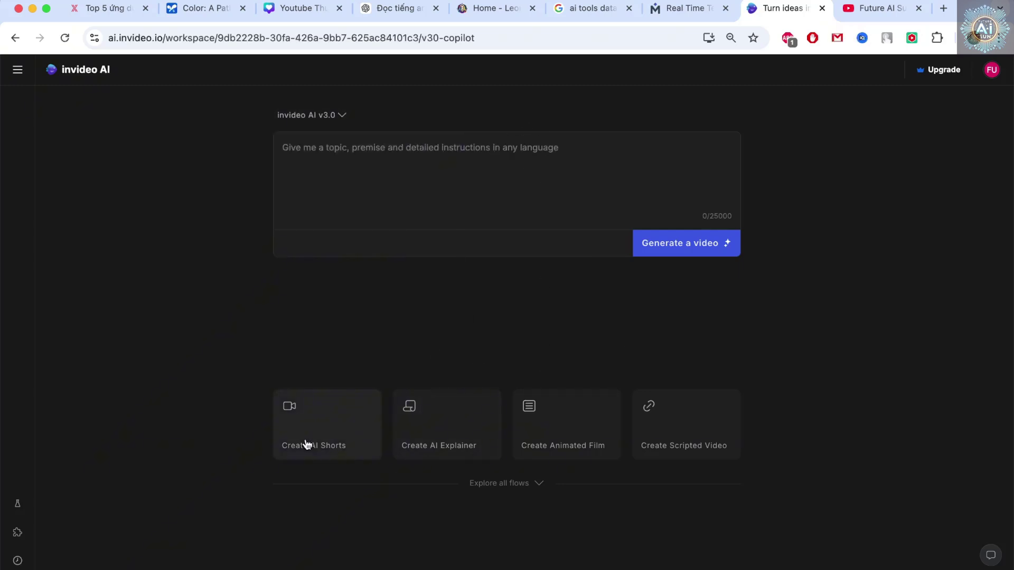
pyautogui.click(529, 485)
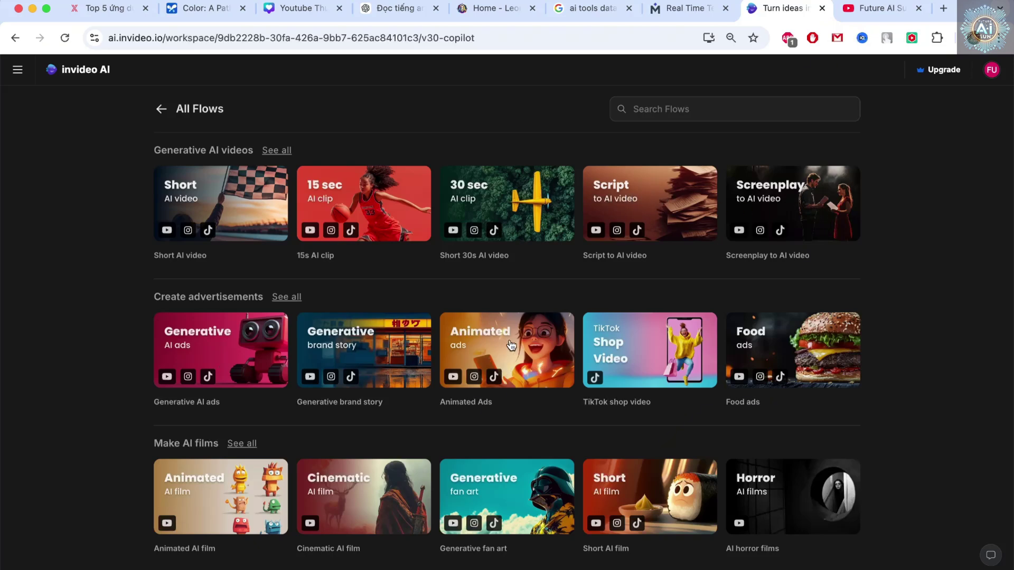
pyautogui.scroll(-4, 511, 346)
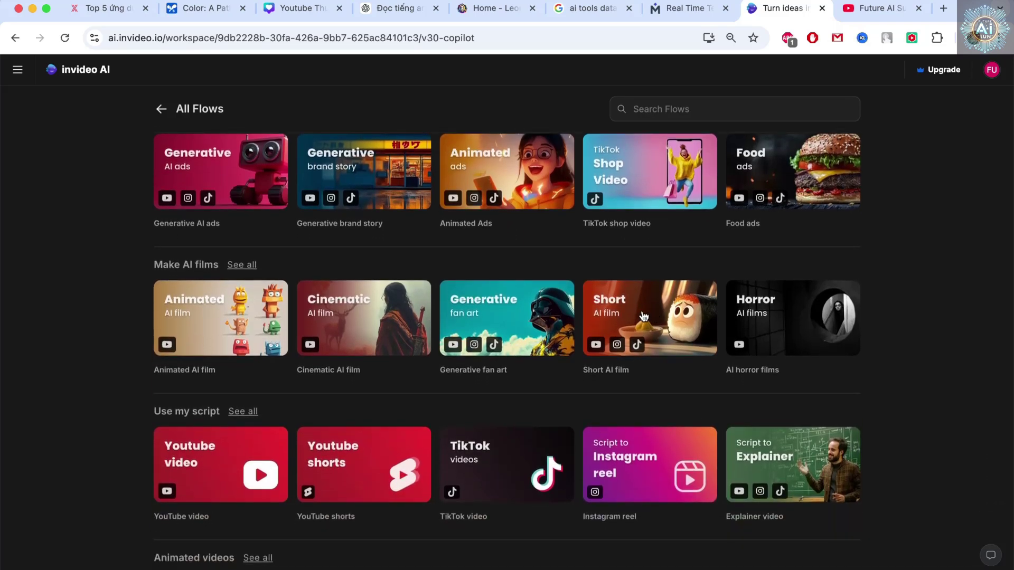
pyautogui.scroll(-8, 643, 315)
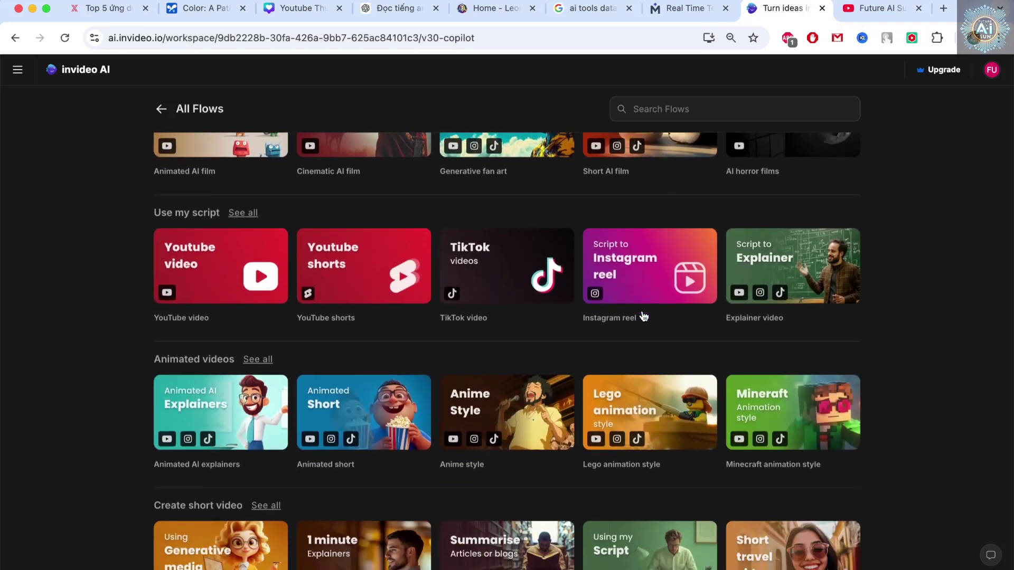
pyautogui.scroll(-1, 644, 338)
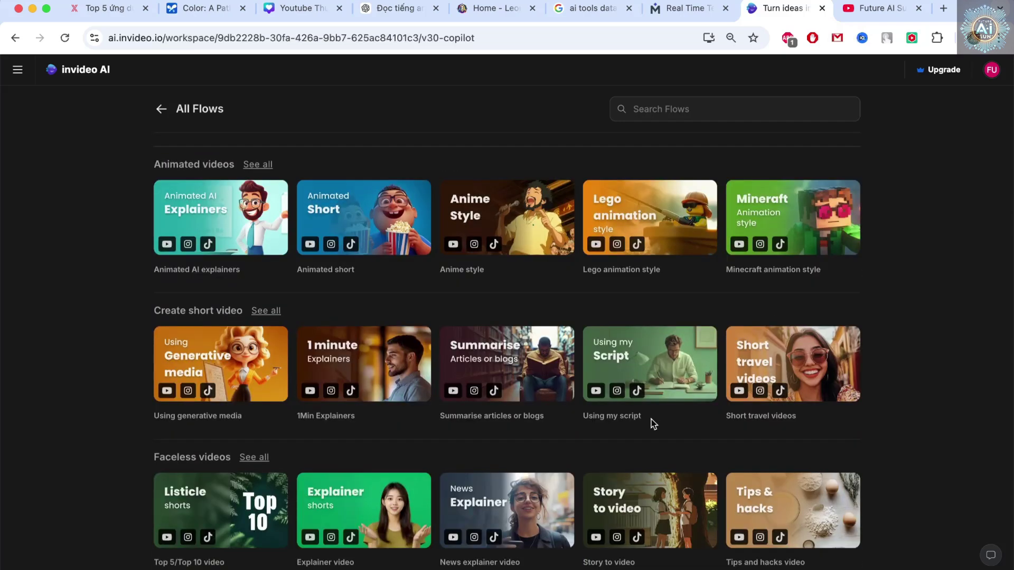
pyautogui.scroll(10, 652, 449)
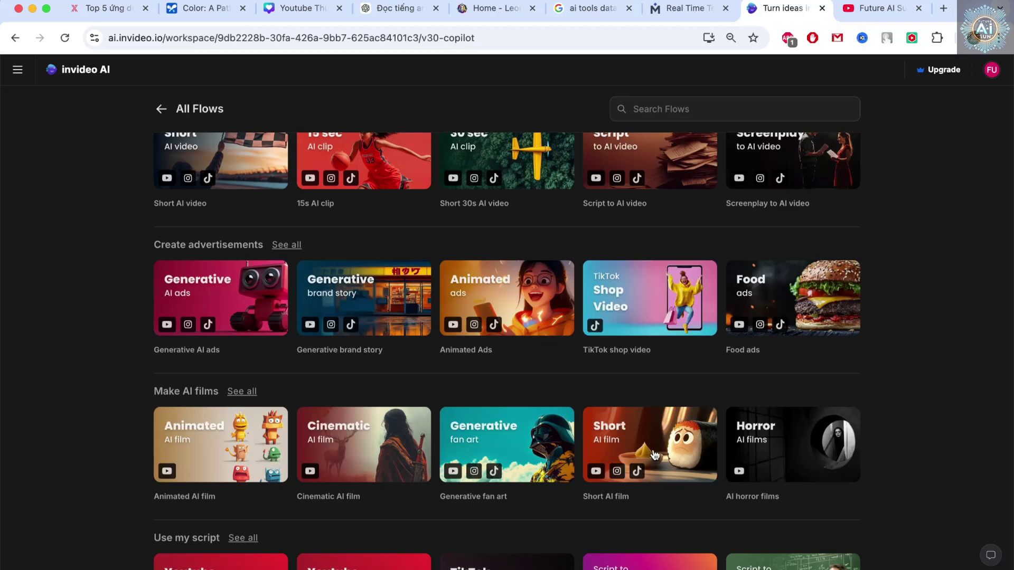
# Step: Start an Animated Ad lasting 30 seconds for YouTube
pyautogui.click(506, 299)
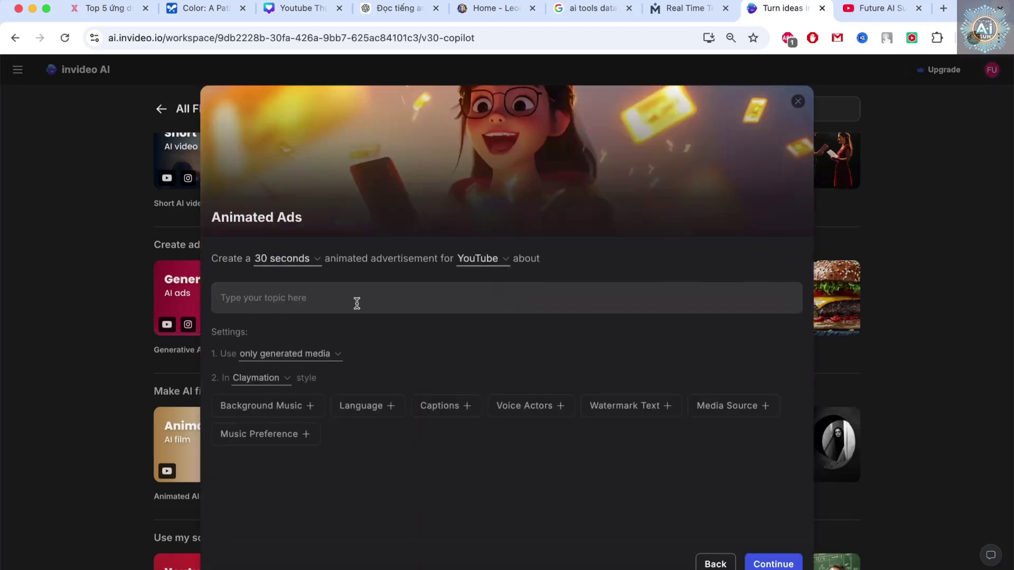
pyautogui.click(316, 263)
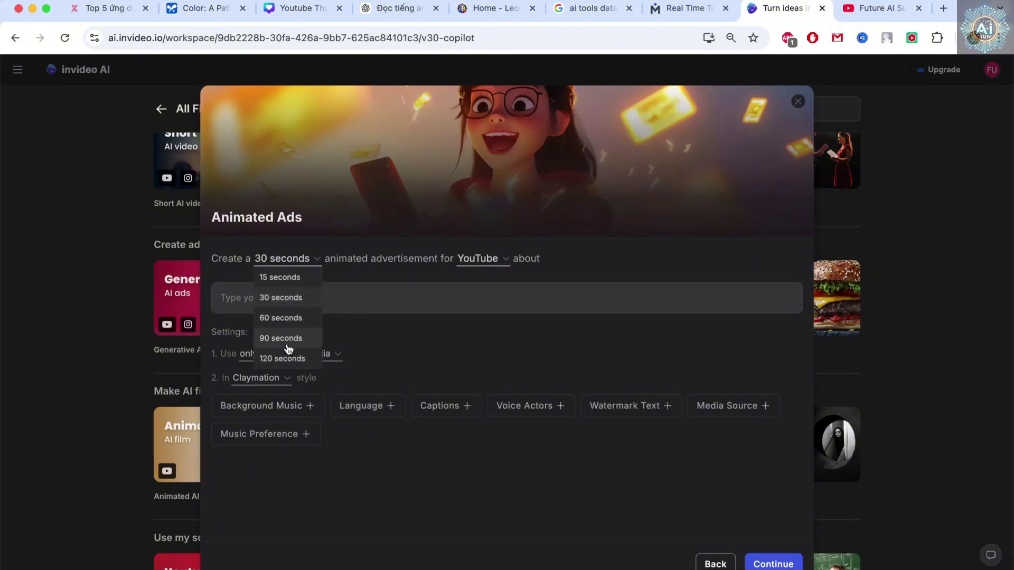
pyautogui.click(388, 278)
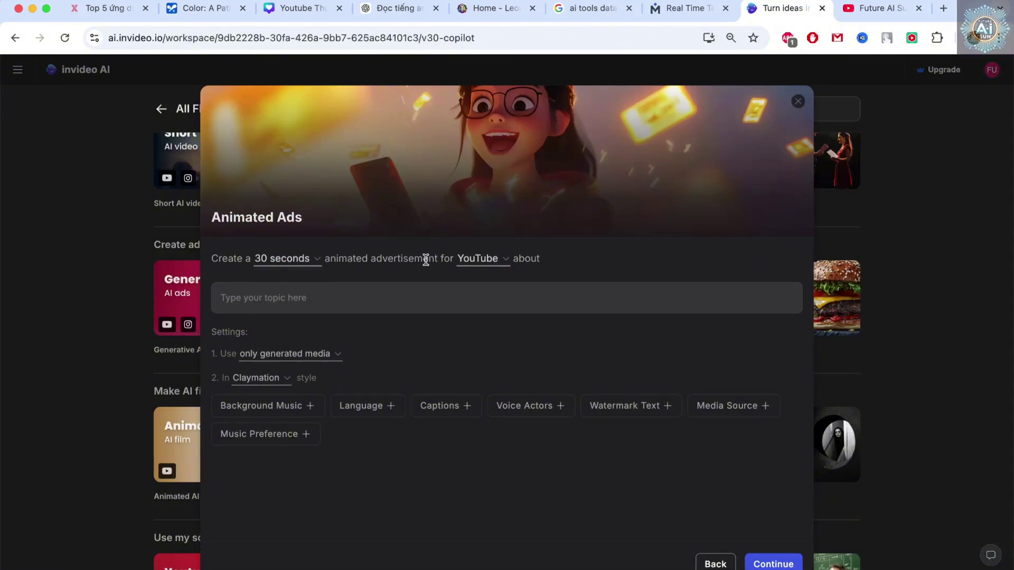
pyautogui.click(502, 261)
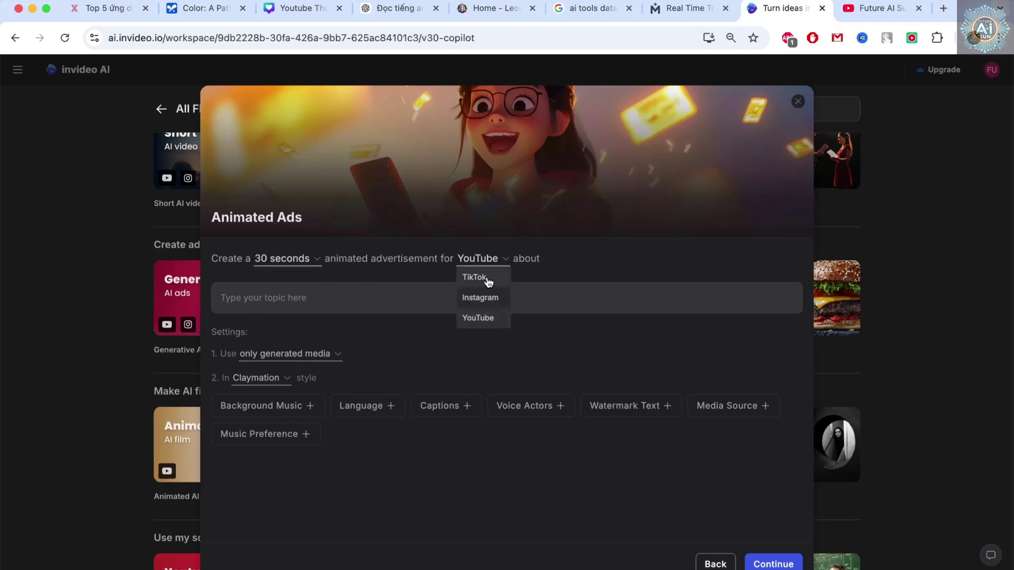
pyautogui.click(602, 260)
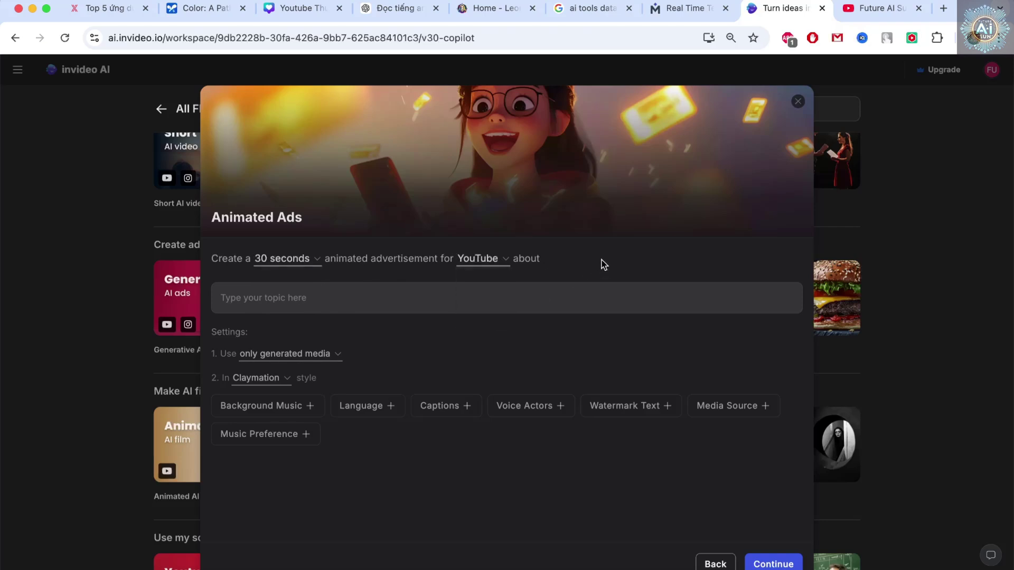
pyautogui.click(305, 265)
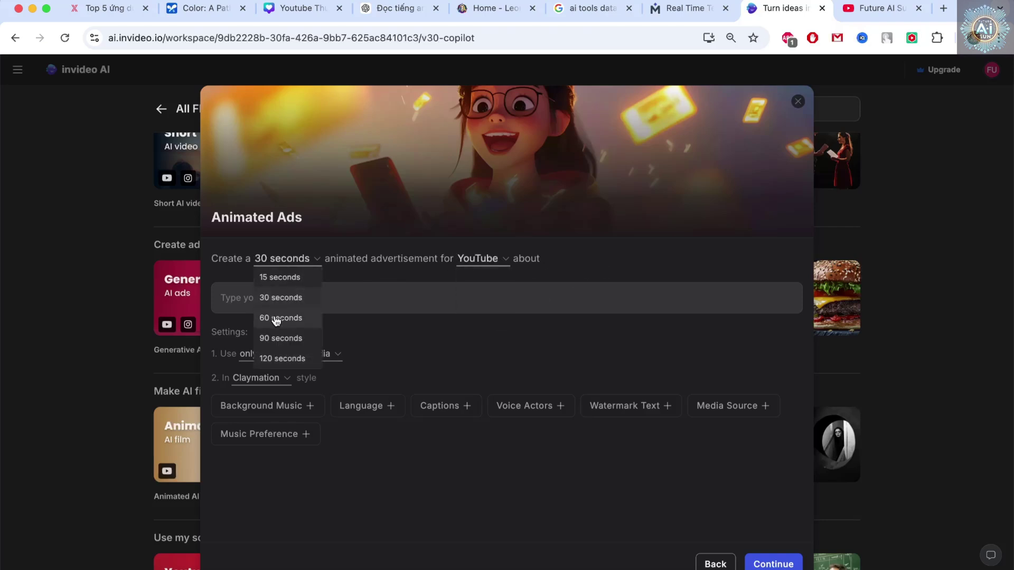
pyautogui.click(291, 299)
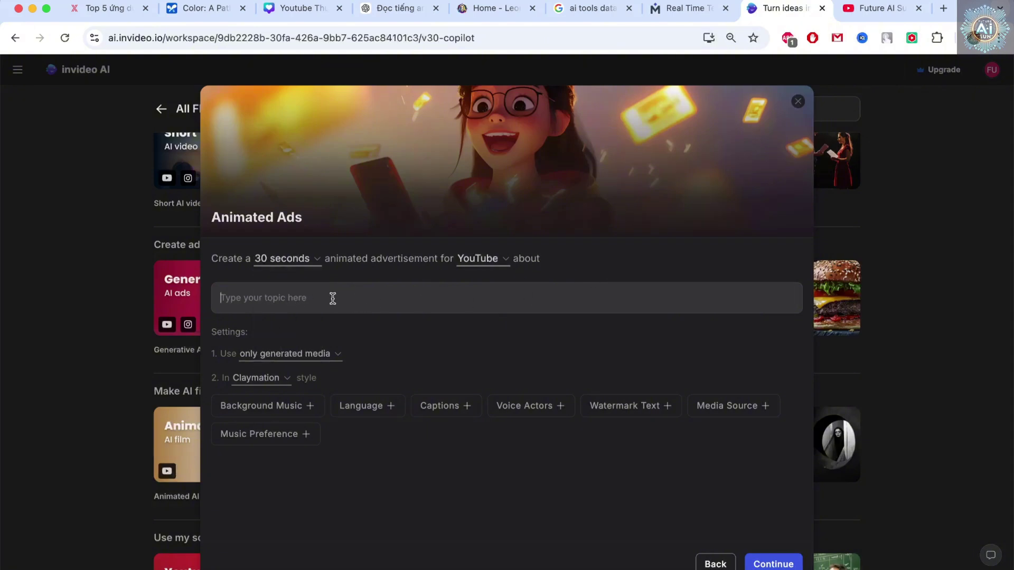
# Step: Enter 'donal trum' as the ad topic and keep only generated media
pyautogui.write('donal trum')
pyautogui.click(340, 359)
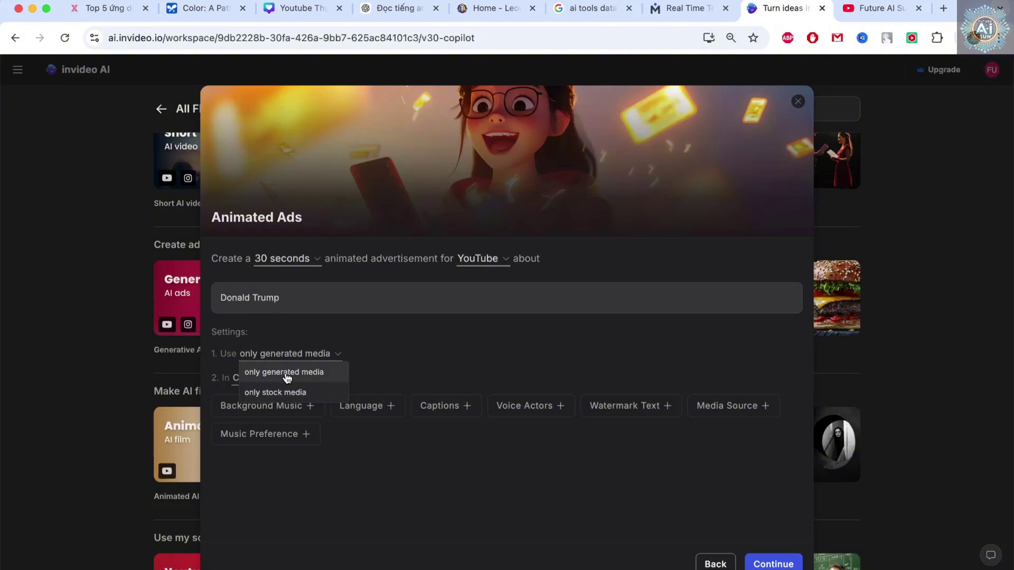
pyautogui.click(286, 372)
pyautogui.click(334, 354)
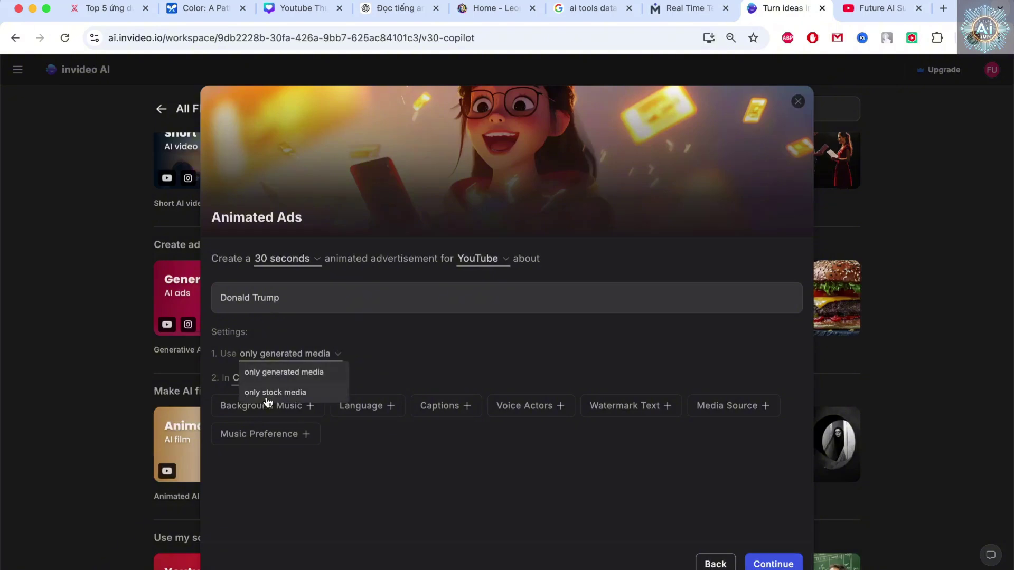
pyautogui.click(397, 360)
# Step: Choose Lego as the animation style
pyautogui.click(281, 384)
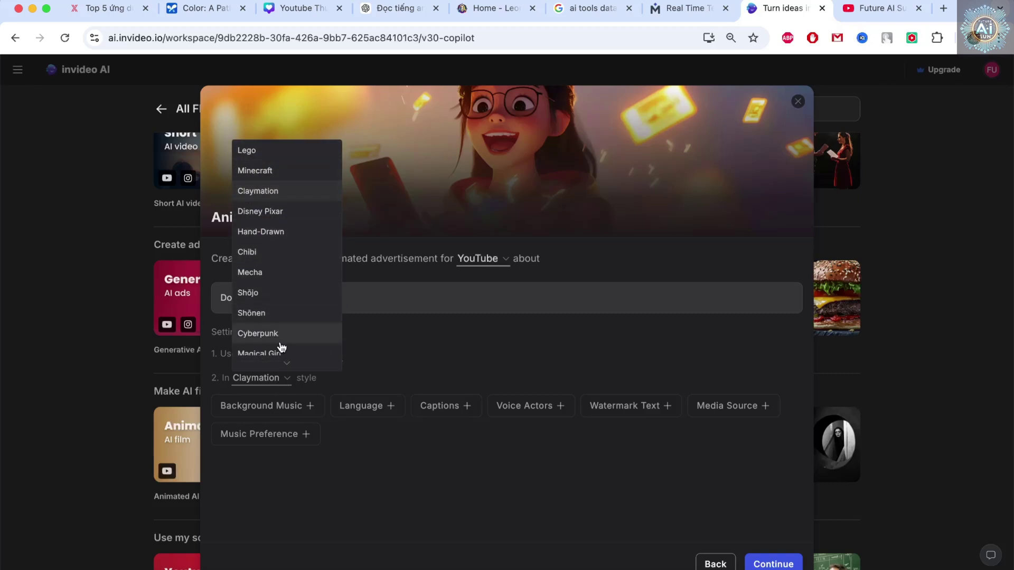
pyautogui.scroll(-5, 281, 347)
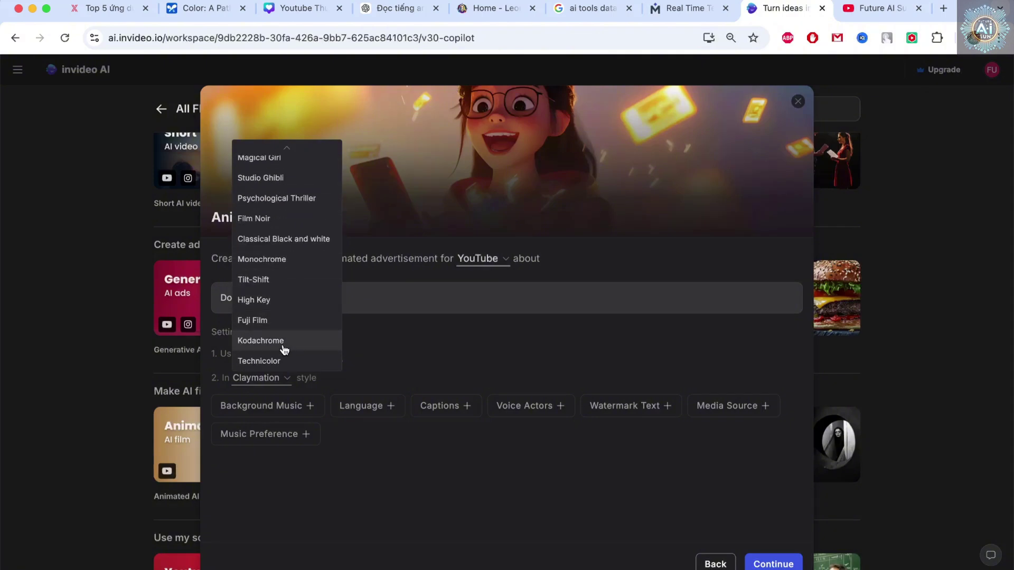
pyautogui.scroll(5, 284, 350)
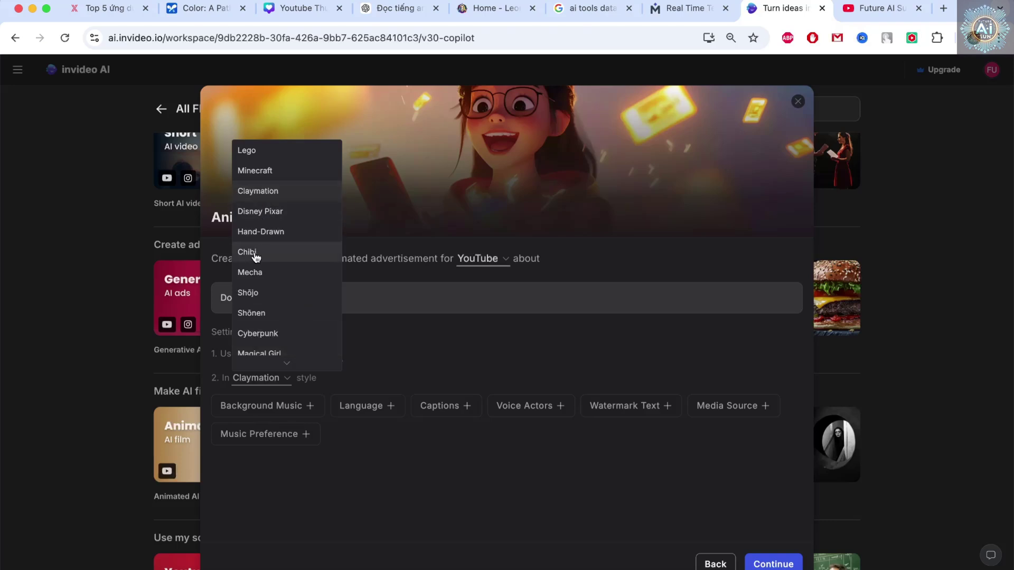
pyautogui.click(257, 153)
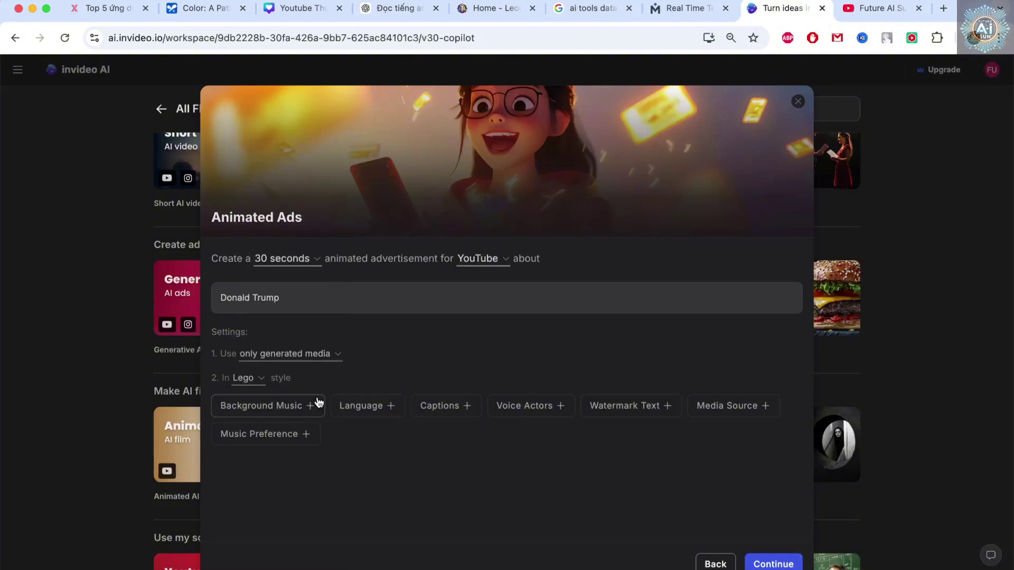
# Step: Add 'fast' background music and English as the ad language
pyautogui.click(262, 409)
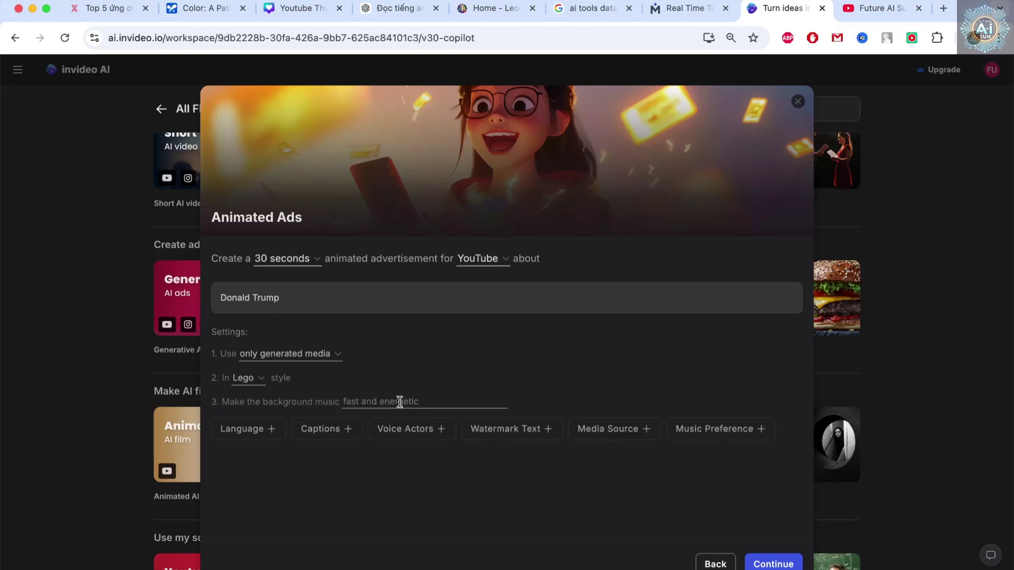
pyautogui.write('fast')
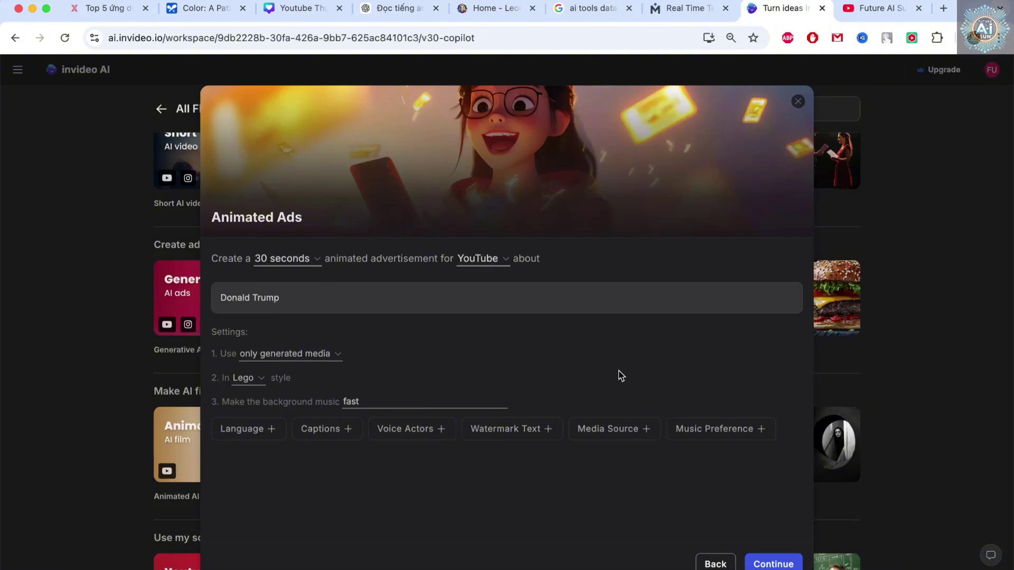
pyautogui.click(248, 429)
pyautogui.click(373, 428)
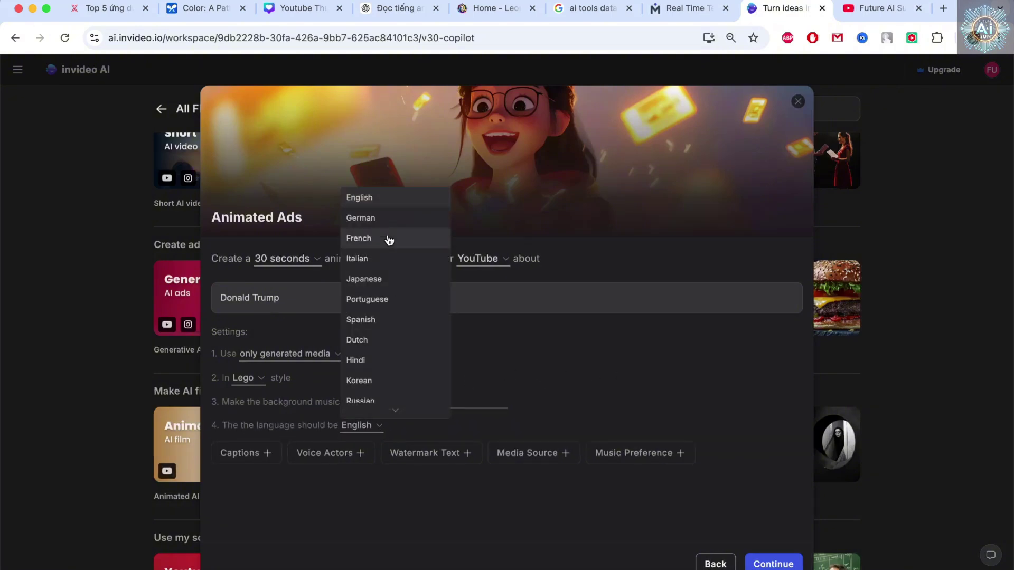
pyautogui.scroll(-5, 387, 254)
pyautogui.scroll(-2, 385, 267)
pyautogui.scroll(10, 414, 275)
pyautogui.click(532, 365)
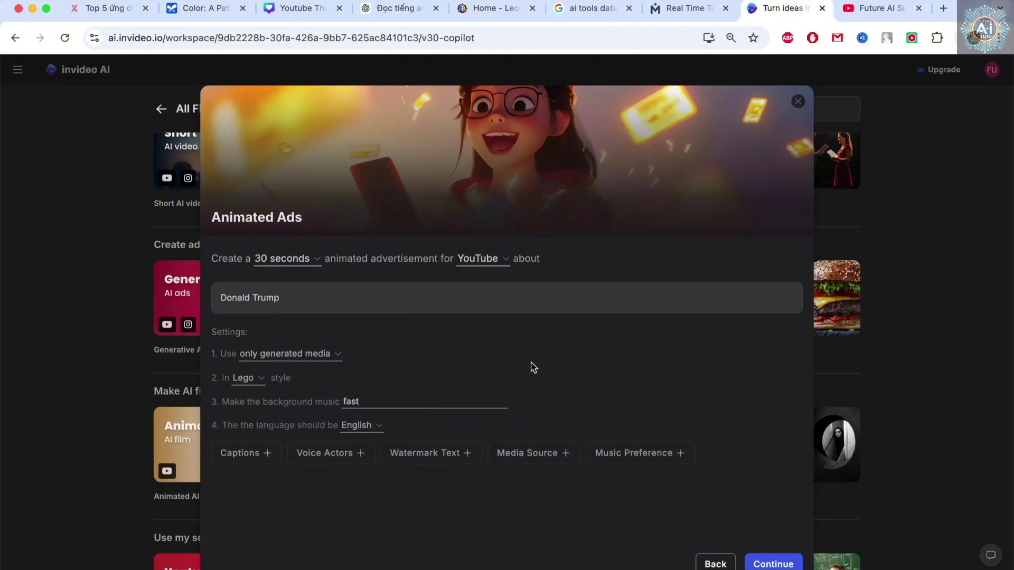
# Step: Add a captions setting using subtitles with comic font and the shake effect
pyautogui.click(251, 457)
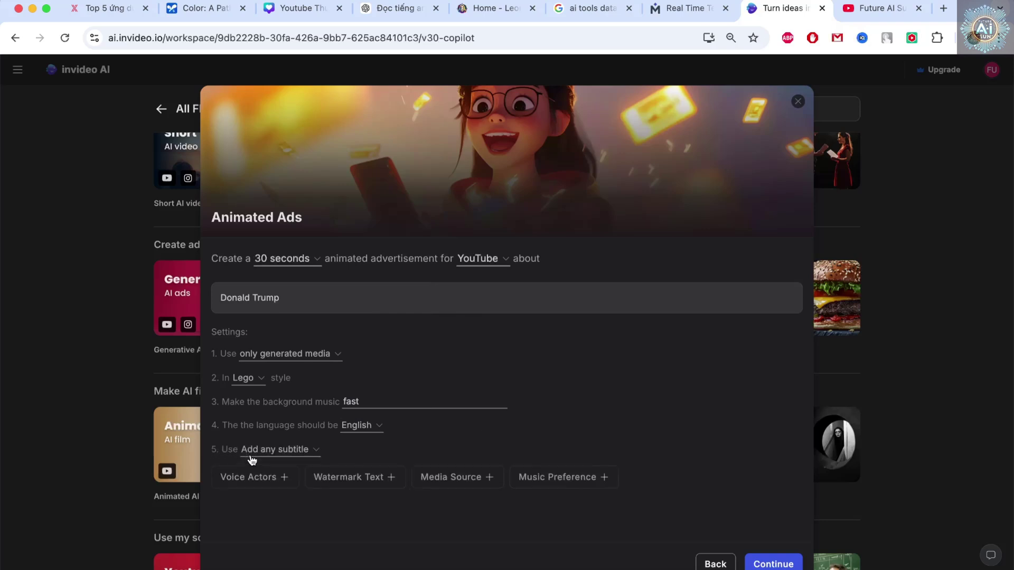
pyautogui.click(309, 450)
pyautogui.scroll(-2, 331, 306)
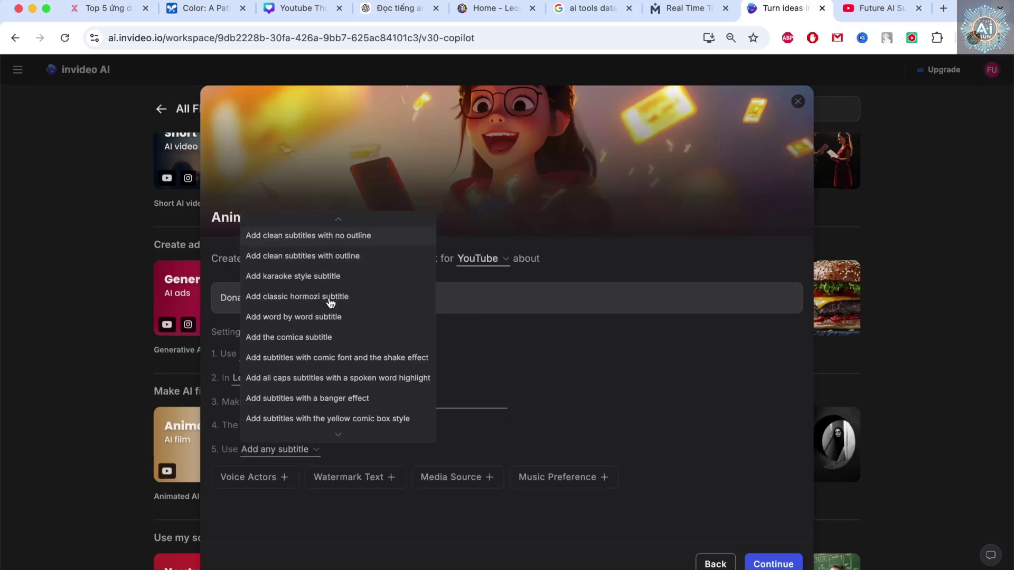
pyautogui.scroll(2, 293, 420)
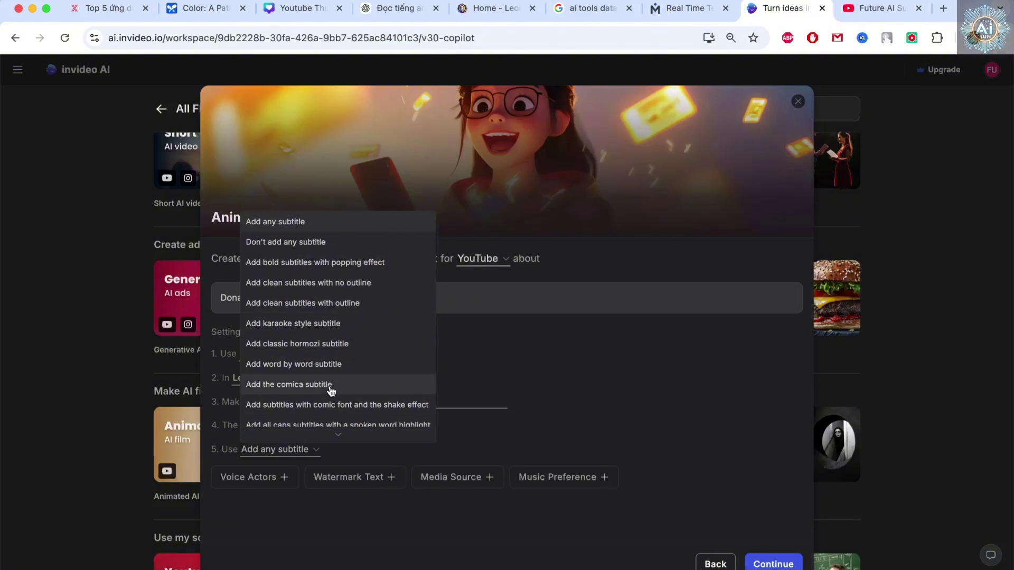
pyautogui.click(310, 263)
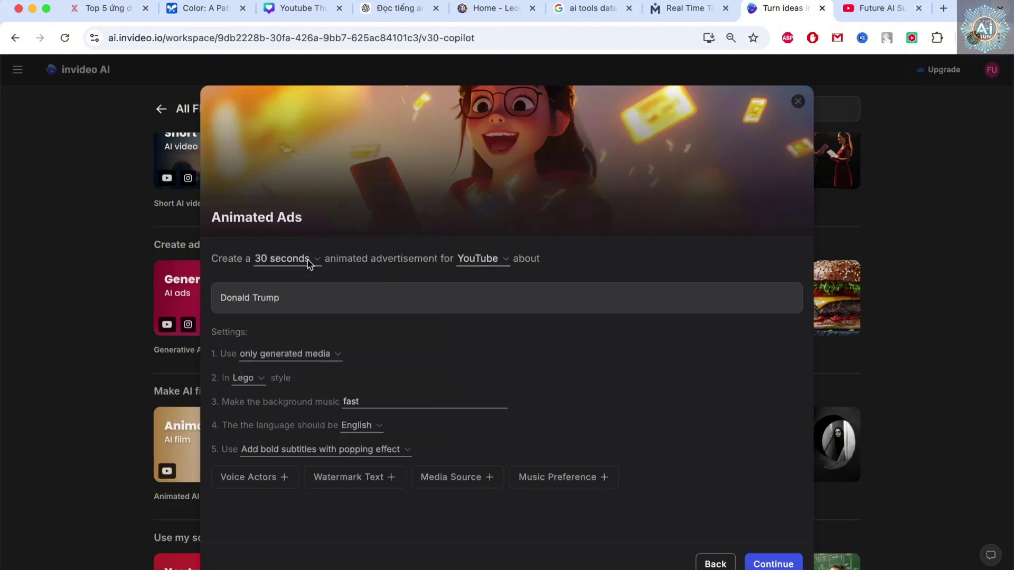
pyautogui.click(408, 452)
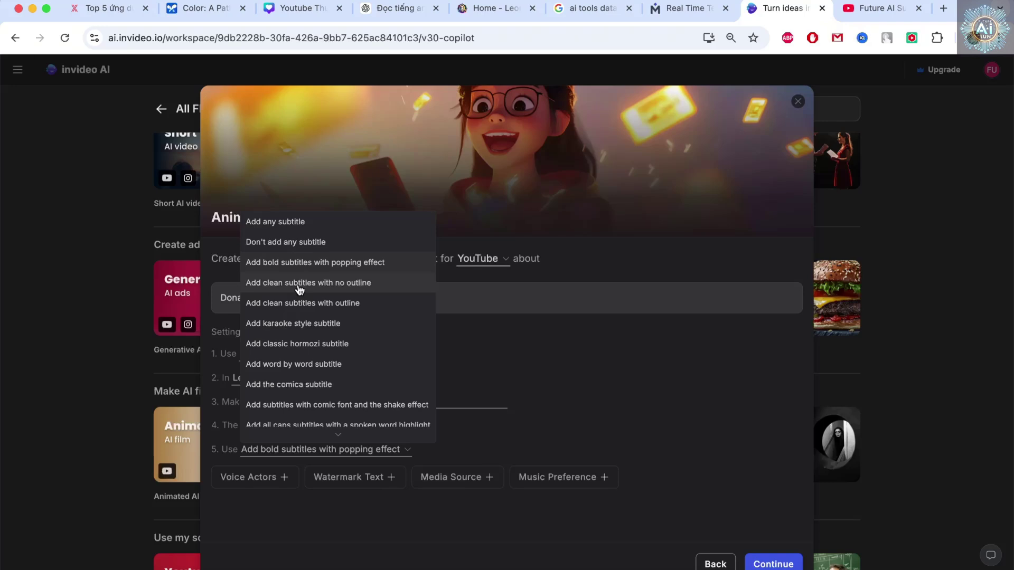
pyautogui.click(319, 407)
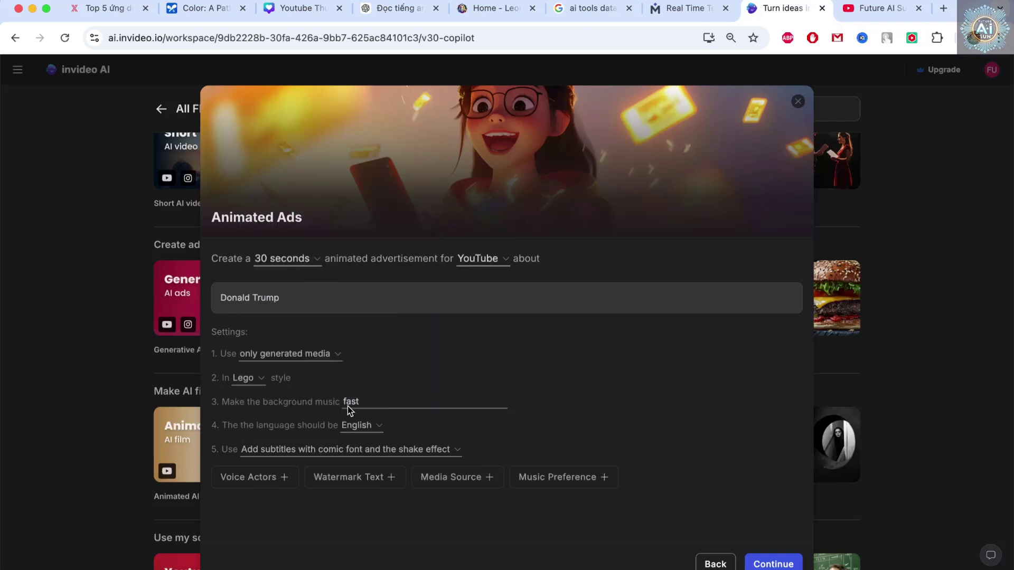
# Step: Add a male voice actor with a Californian accent
pyautogui.click(249, 478)
pyautogui.click(315, 481)
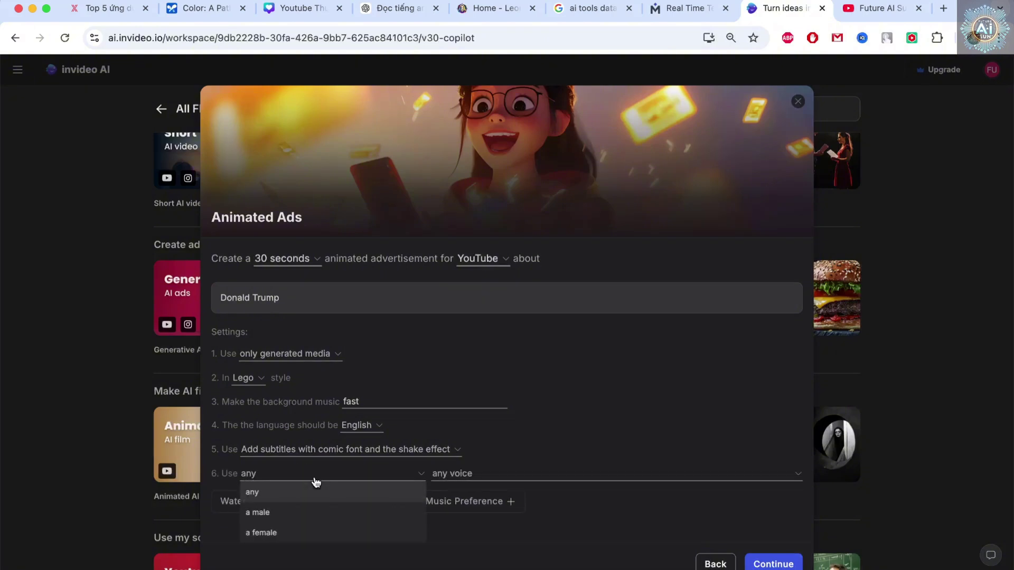
pyautogui.click(276, 515)
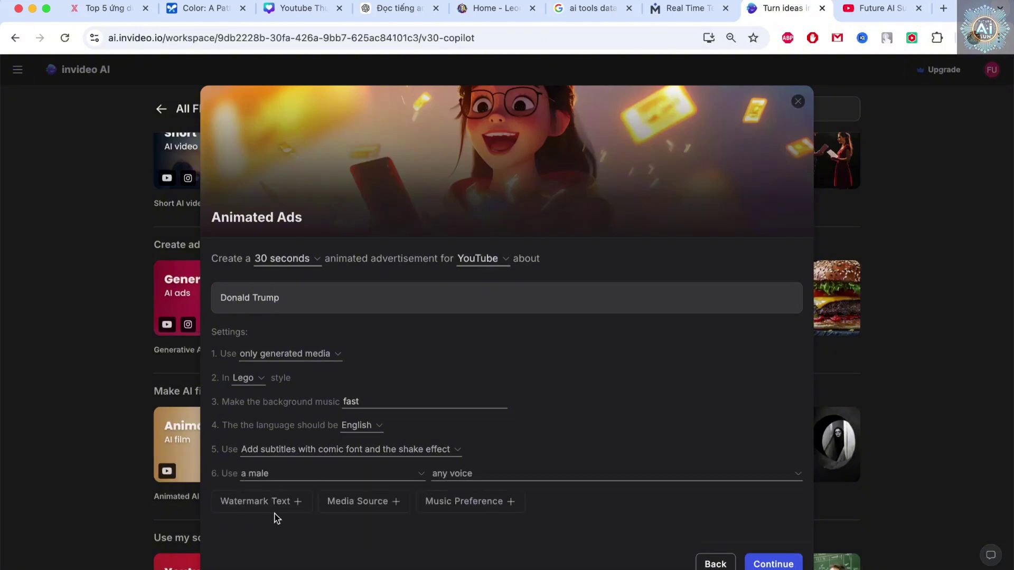
pyautogui.click(469, 475)
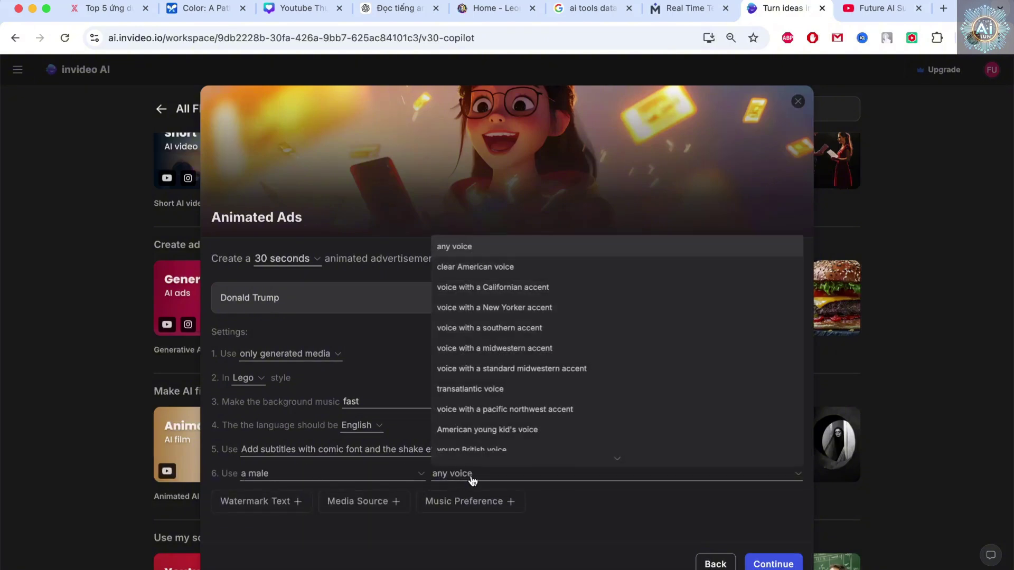
pyautogui.click(517, 288)
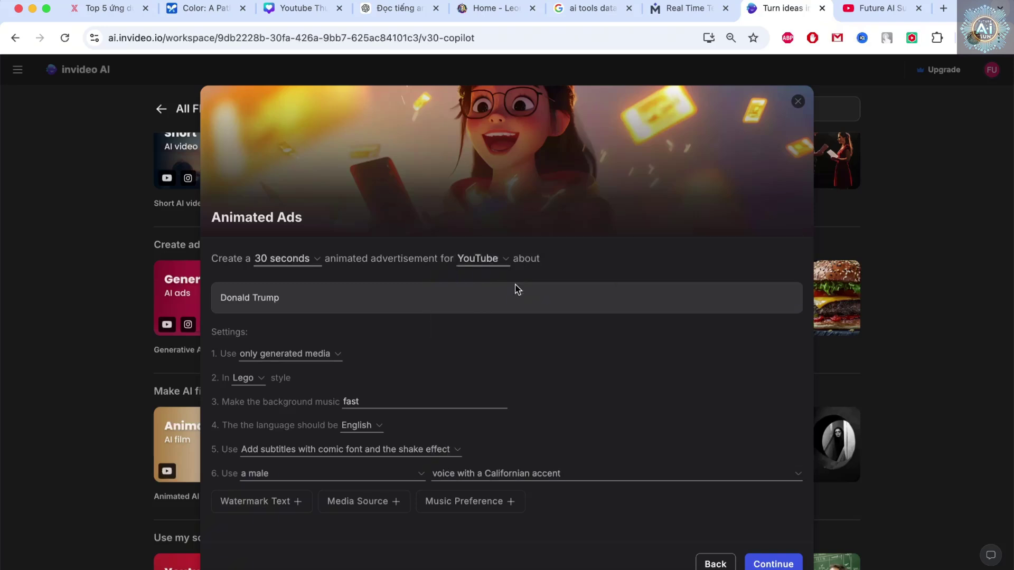
# Step: Add the watermark text 'Future AI Sun'
pyautogui.click(251, 504)
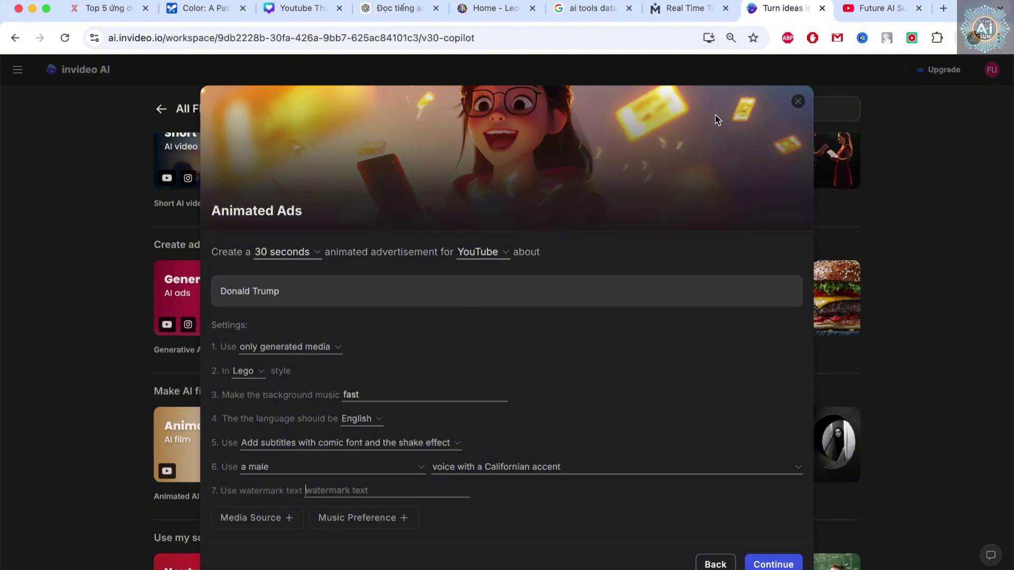
pyautogui.click(332, 484)
pyautogui.write('Future Ai Sun')
pyautogui.click(345, 490)
pyautogui.press('BackSpace')
pyautogui.press('BackSpace')
pyautogui.write('I Sun')
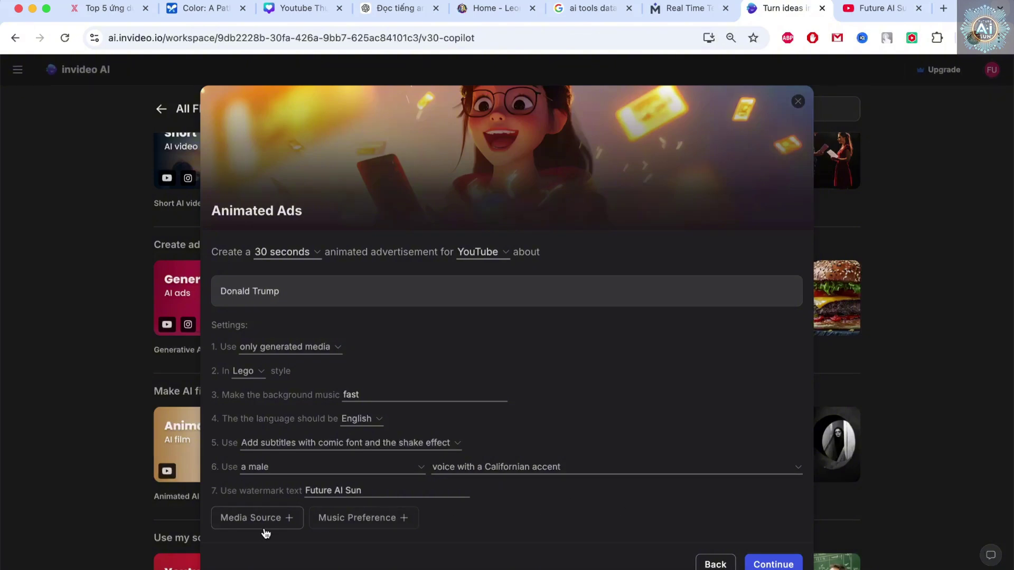
# Step: Set the media source to no iStock and music preference to best available audio
pyautogui.click(249, 524)
pyautogui.click(311, 517)
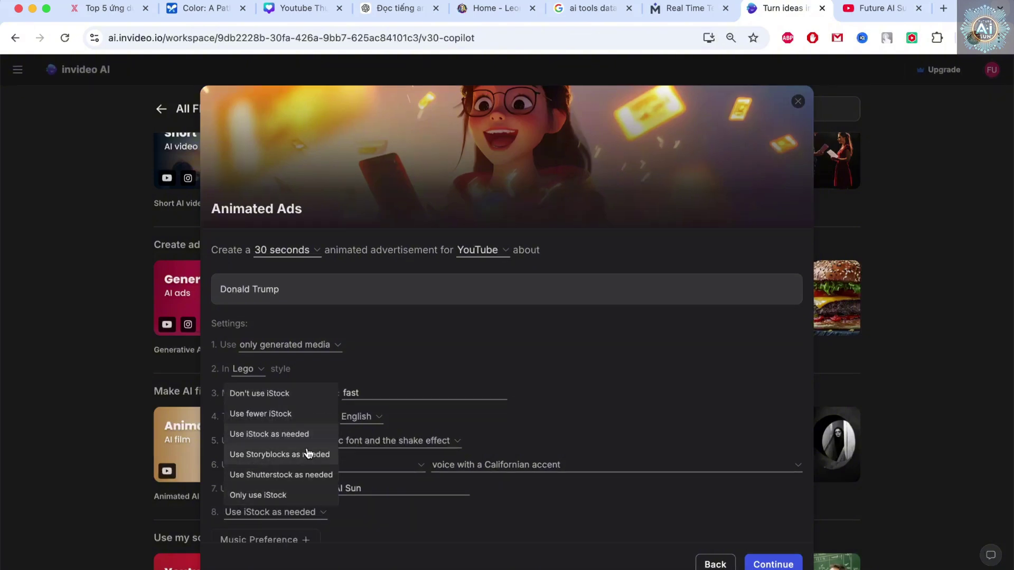
pyautogui.click(266, 399)
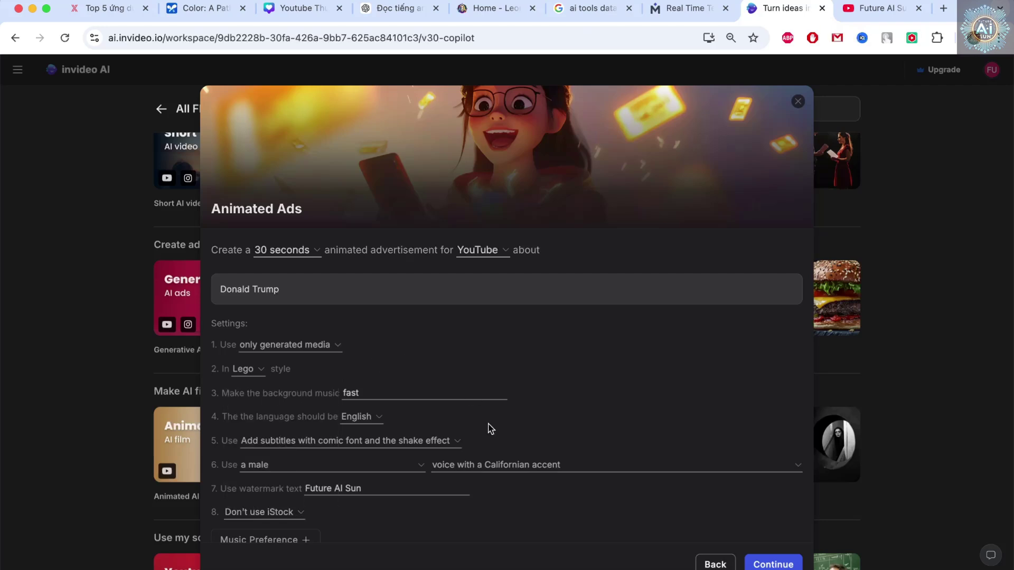
pyautogui.scroll(-1, 390, 527)
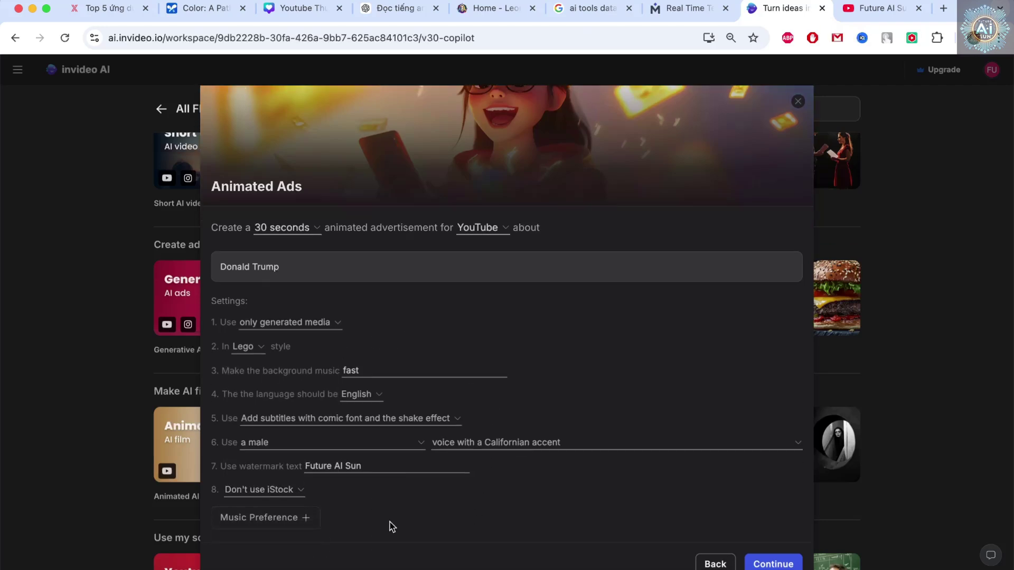
pyautogui.click(270, 517)
pyautogui.click(341, 514)
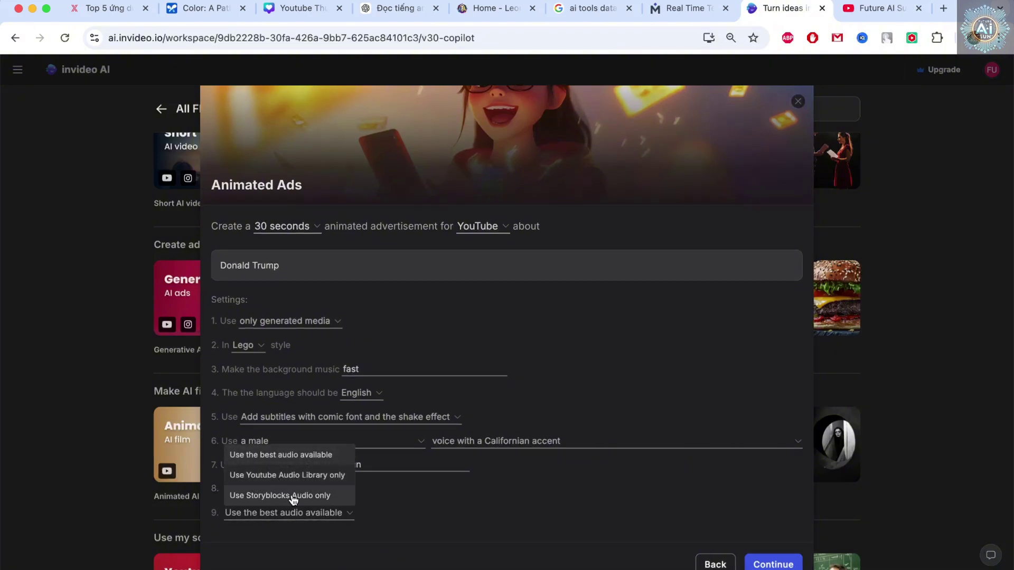
pyautogui.click(296, 457)
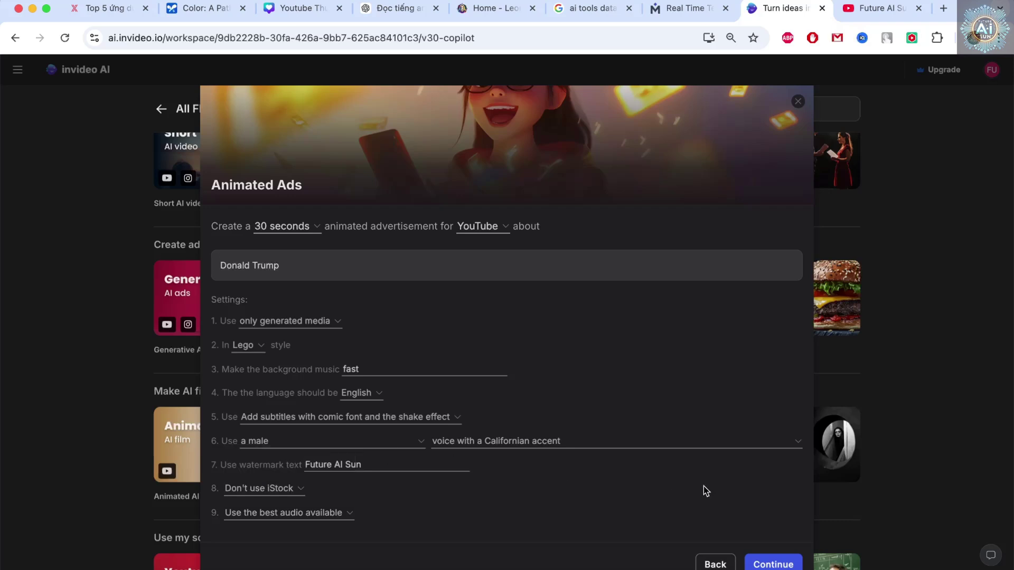
# Step: Build the Lego Trump ad prompt, review its text, and generate the video
pyautogui.click(772, 565)
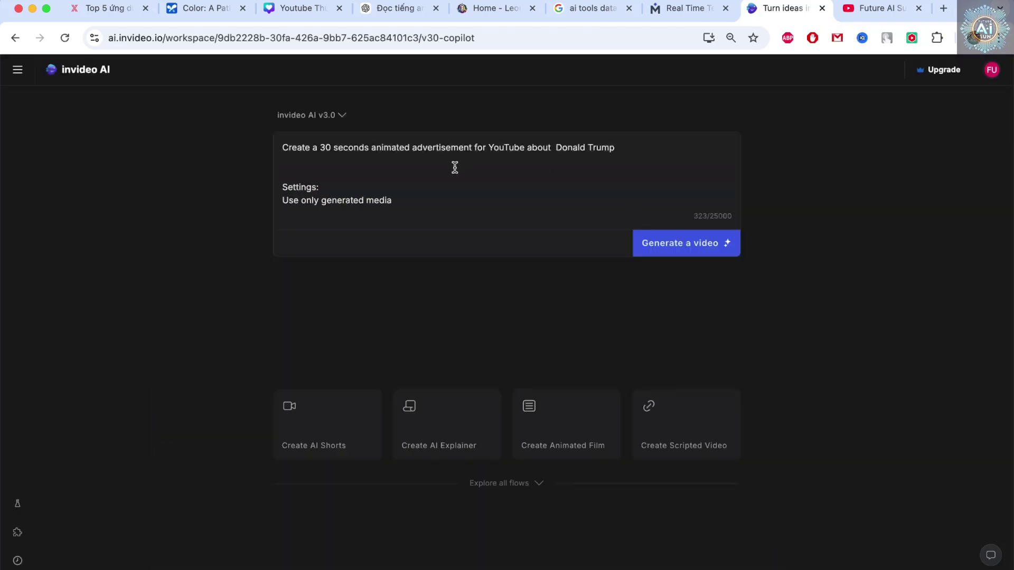
pyautogui.scroll(-4, 397, 186)
pyautogui.scroll(-1, 397, 185)
pyautogui.scroll(1, 397, 185)
pyautogui.scroll(-1, 397, 185)
pyautogui.scroll(5, 397, 186)
pyautogui.scroll(-4, 372, 170)
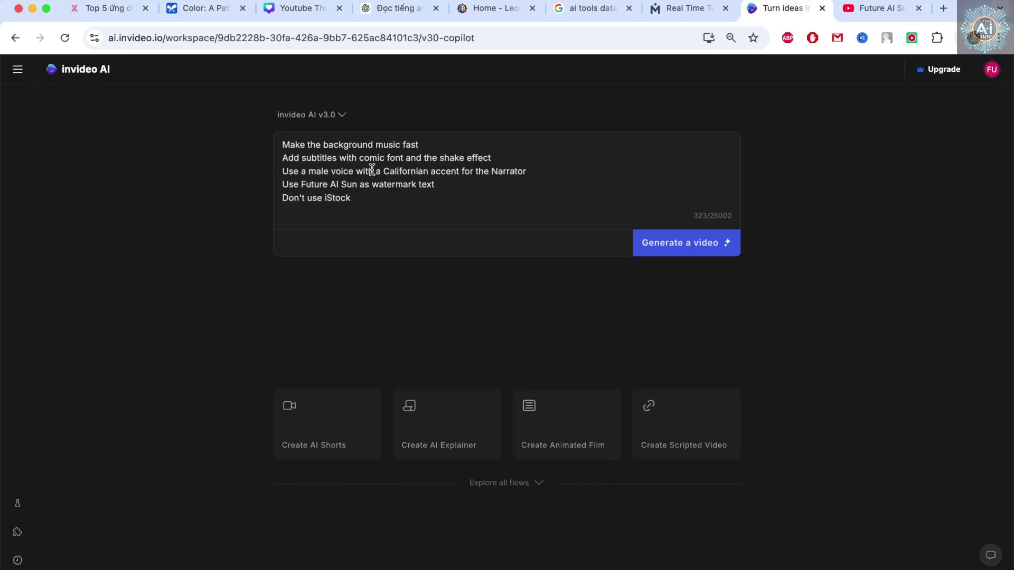
pyautogui.click(673, 253)
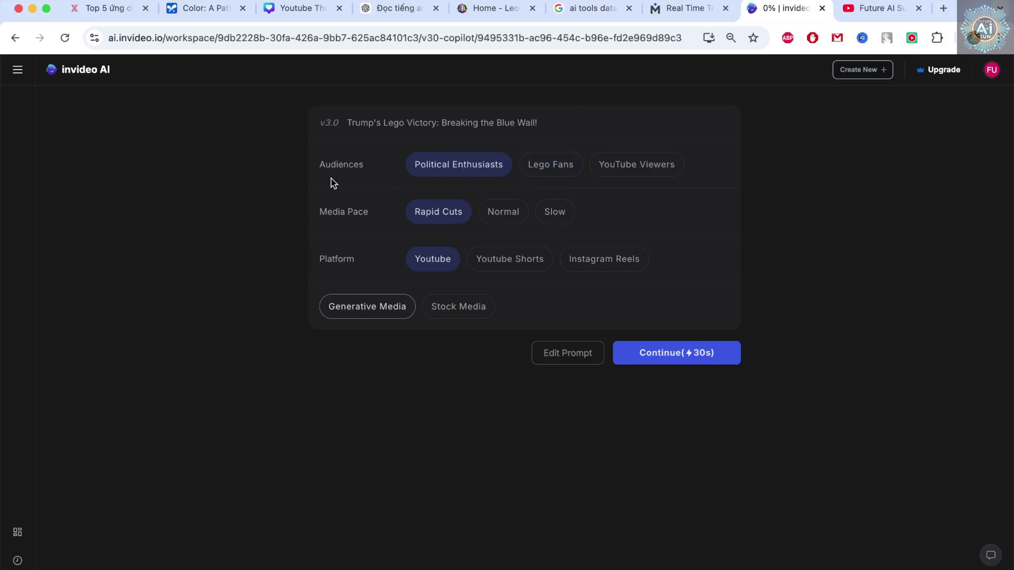
# Step: Target Lego Fans instead of Political Enthusiasts, keeping Generative Media rather than Stock Media
pyautogui.click(553, 161)
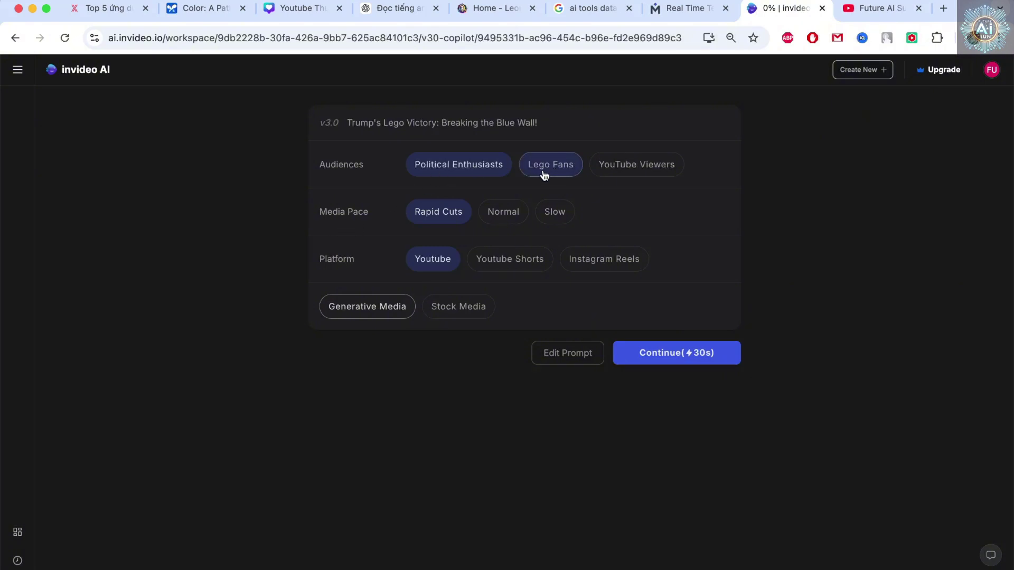
pyautogui.click(544, 174)
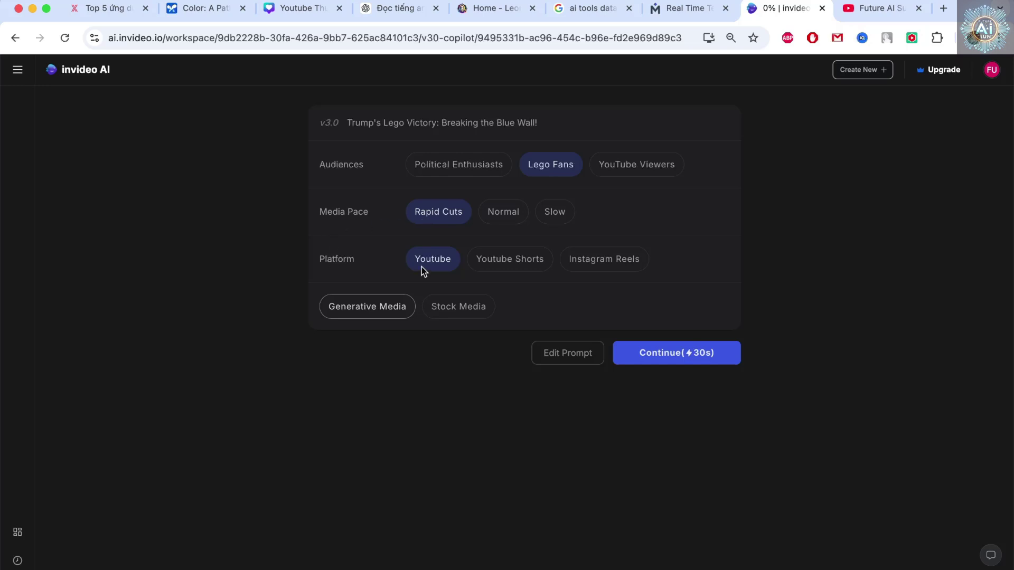
pyautogui.click(464, 309)
pyautogui.click(362, 309)
pyautogui.click(991, 71)
pyautogui.click(808, 185)
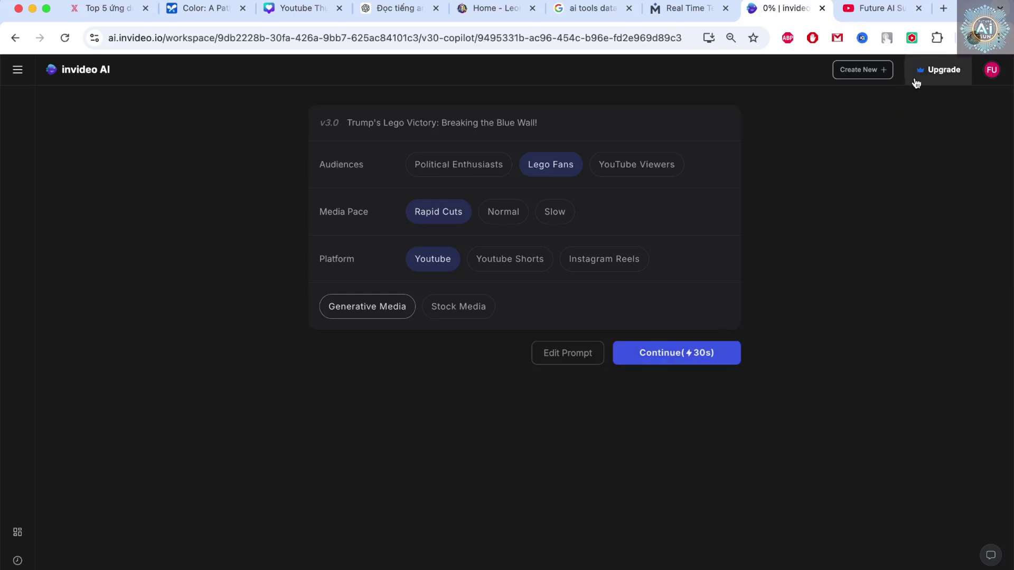
# Step: Glance at the project history, close it, and continue generating the video
pyautogui.click(19, 559)
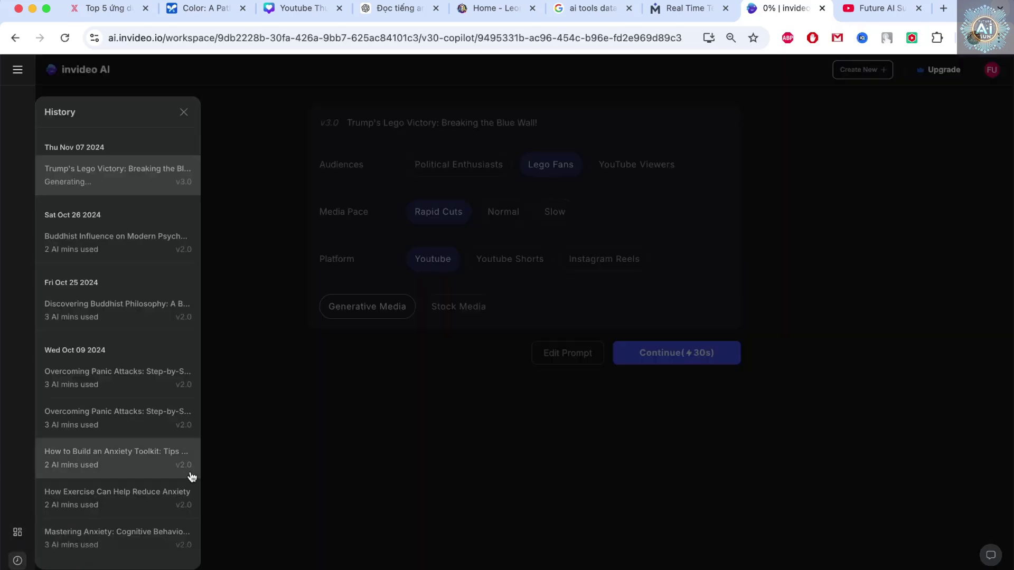
pyautogui.click(547, 395)
pyautogui.click(668, 358)
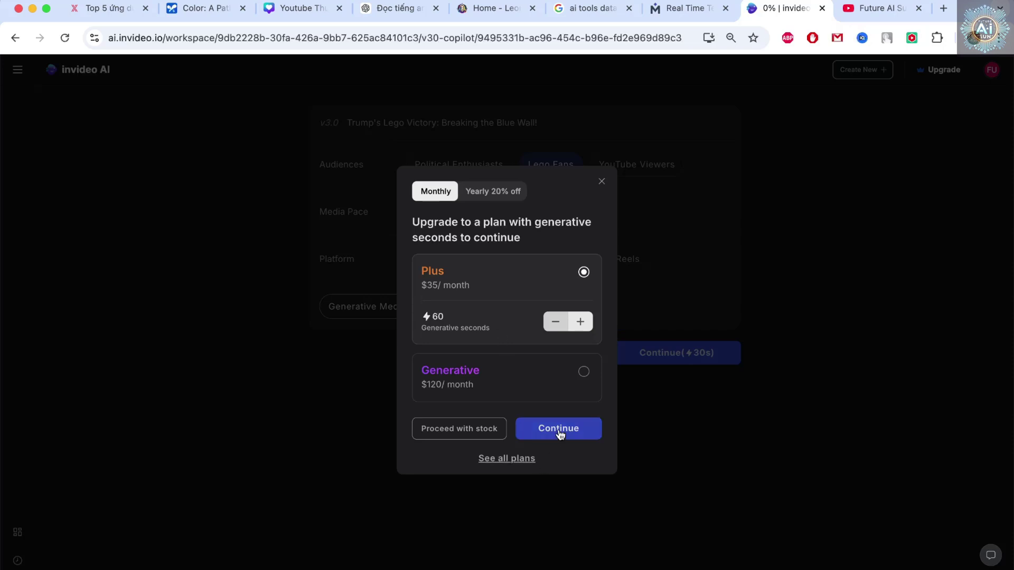
# Step: Try Plus plan generative seconds at 120, revert to 60, then back out of the $35/month checkout
pyautogui.click(581, 322)
pyautogui.click(561, 324)
pyautogui.click(558, 430)
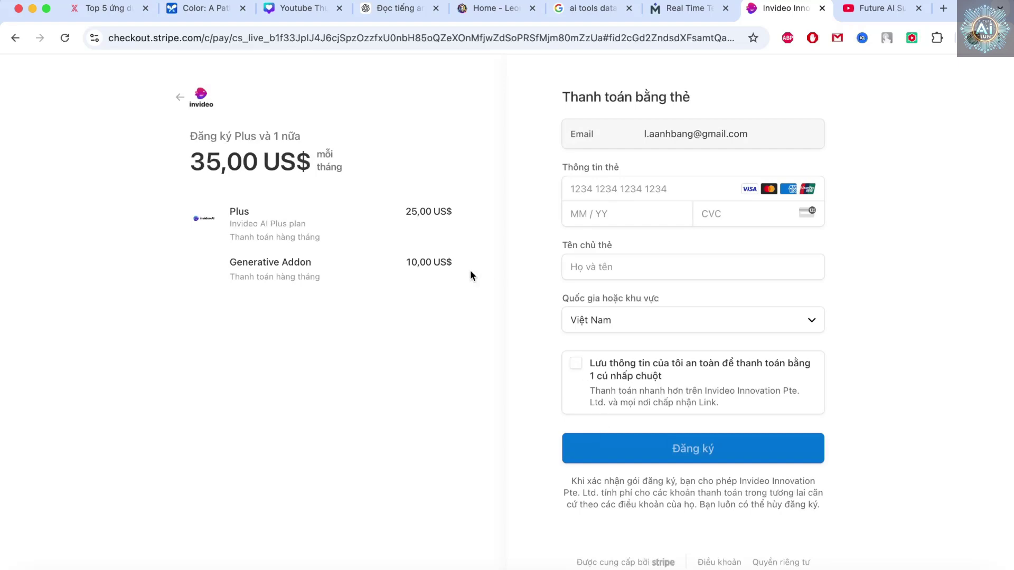
pyautogui.click(11, 44)
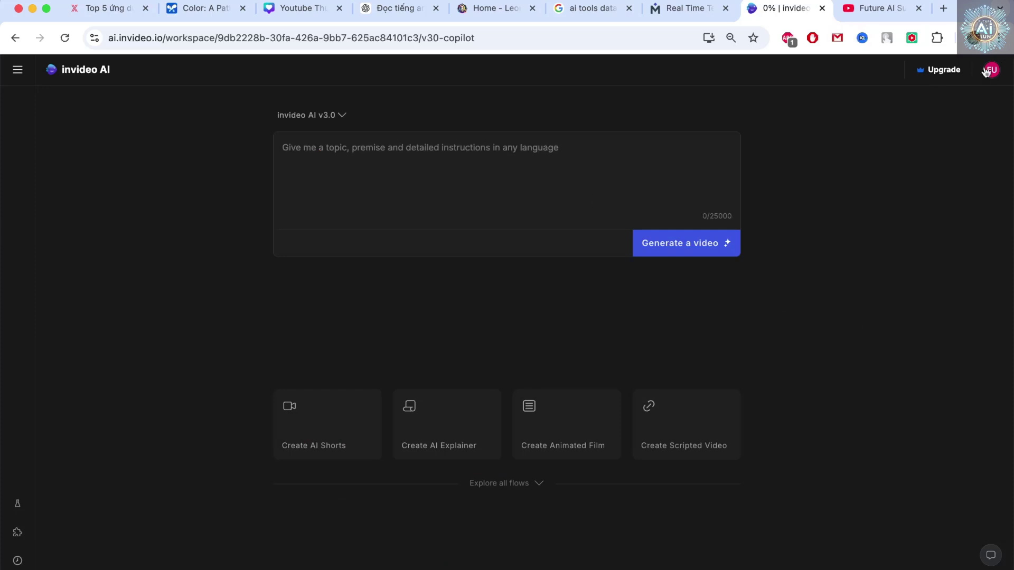
# Step: Review the pricing plans, noting the Free plan's lack of generative seconds, then open Explore all flows
pyautogui.click(943, 69)
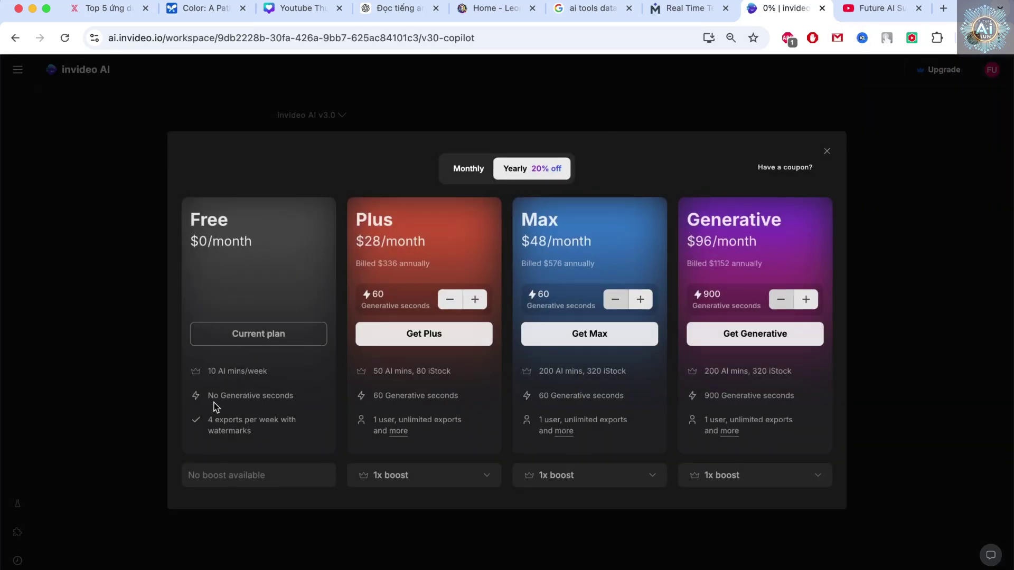
pyautogui.moveTo(207, 395); pyautogui.dragTo(299, 398)
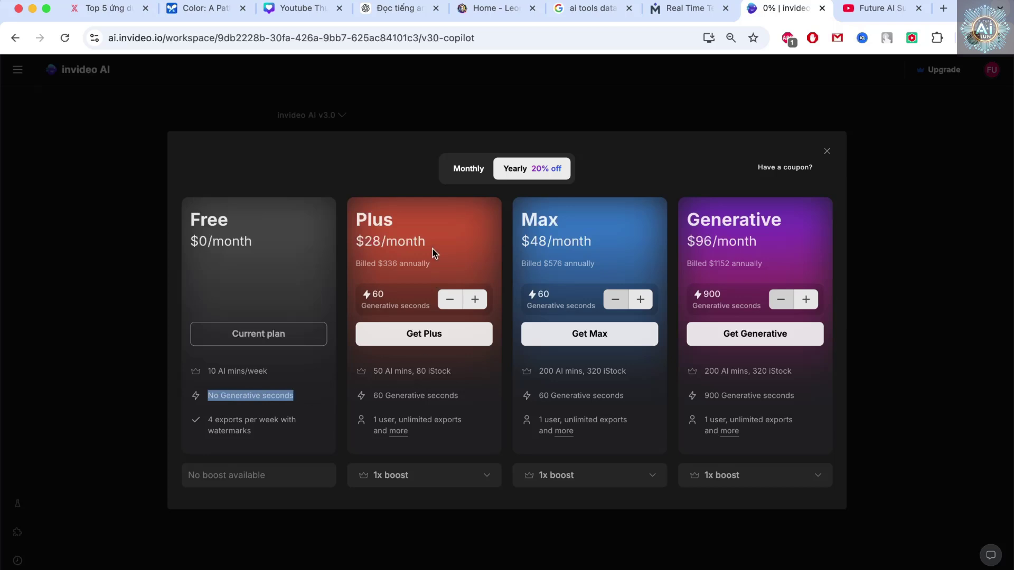
pyautogui.click(827, 152)
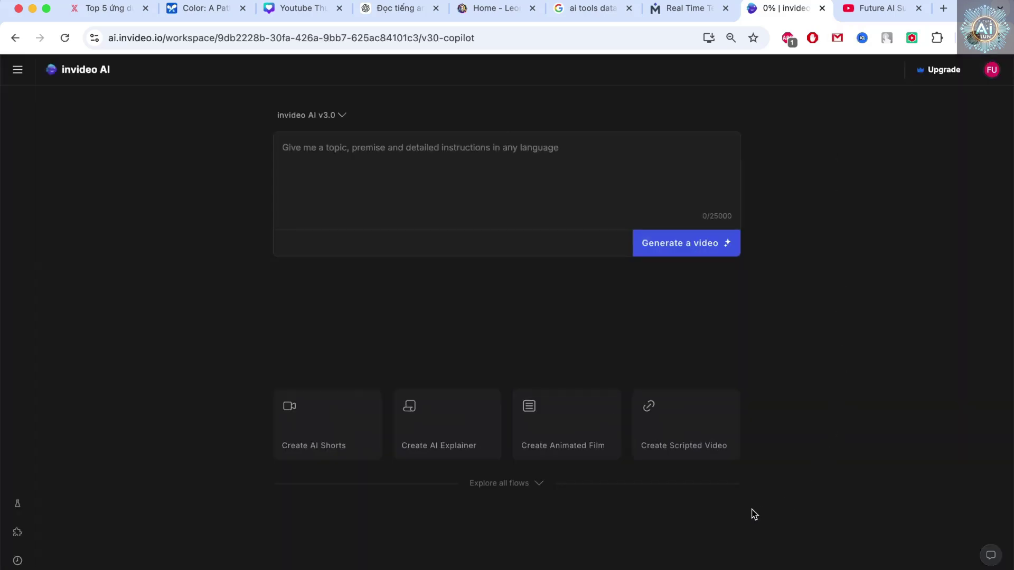
pyautogui.click(531, 485)
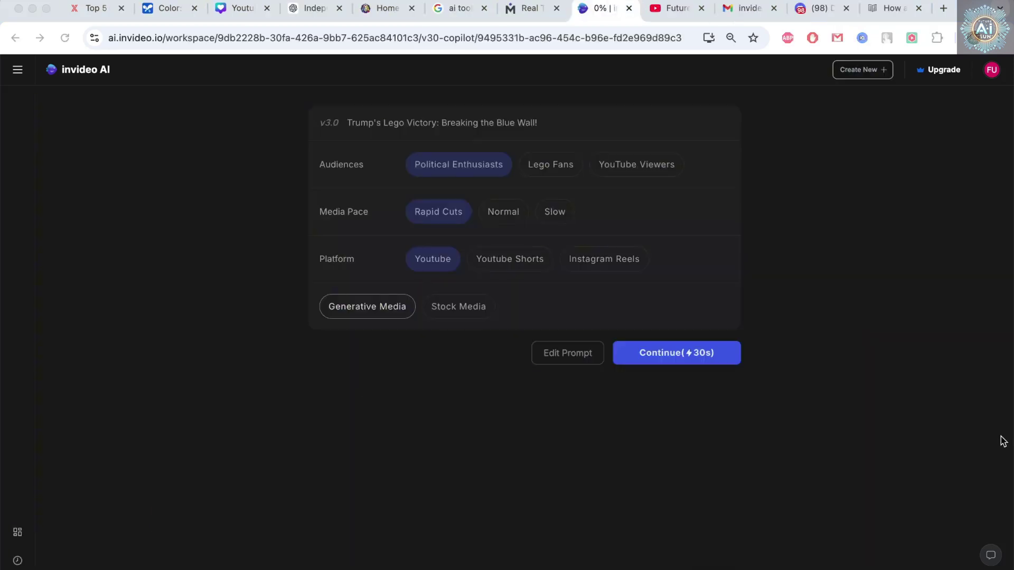
# Step: Bring the browser back to the 'Trump's Lego Victory' brief with its Political Enthusiasts and Rapid Cuts settings
pyautogui.click(595, 259)
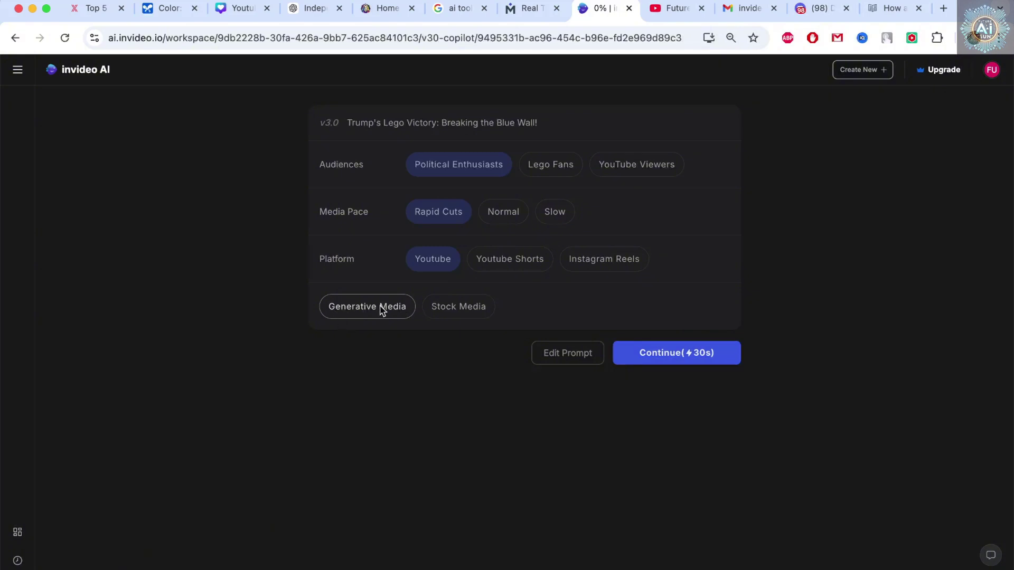
# Step: Dismiss the generative-media upgrade prompt and start generating the Lego ad with Stock Media instead
pyautogui.click(665, 363)
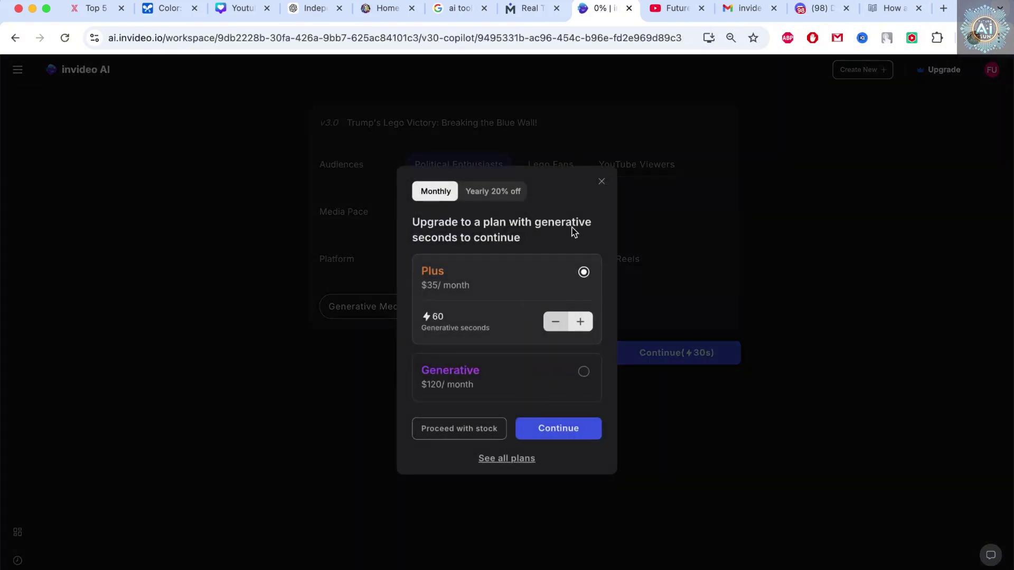
pyautogui.click(601, 183)
pyautogui.click(455, 309)
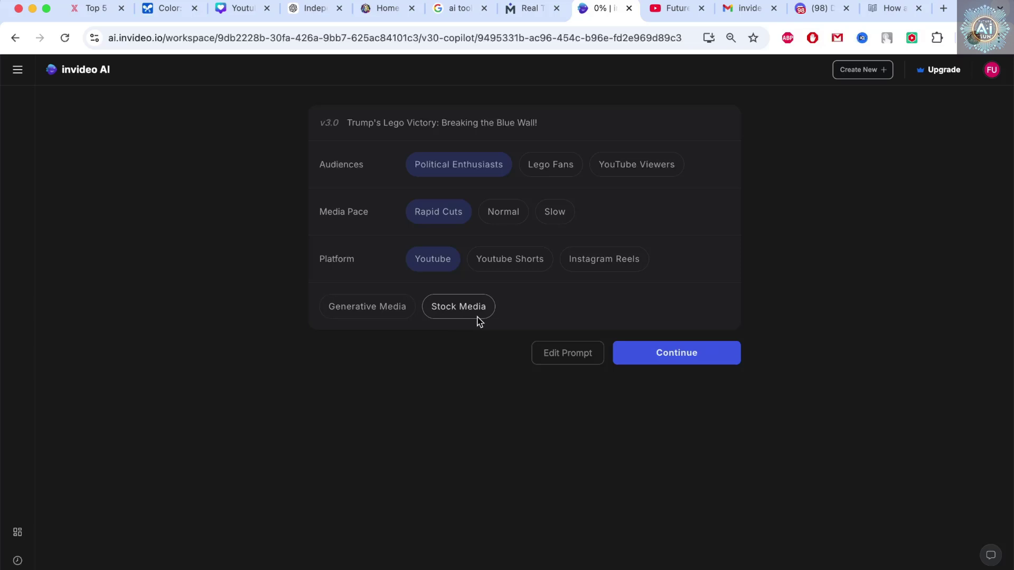
pyautogui.click(708, 363)
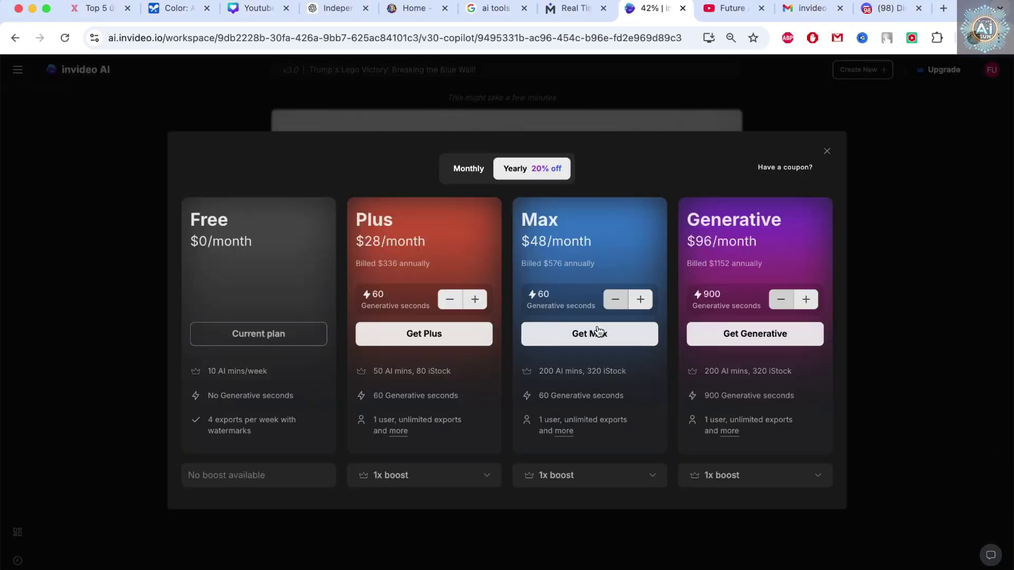
pyautogui.moveTo(377, 396); pyautogui.dragTo(461, 400)
pyautogui.moveTo(703, 395); pyautogui.dragTo(793, 395)
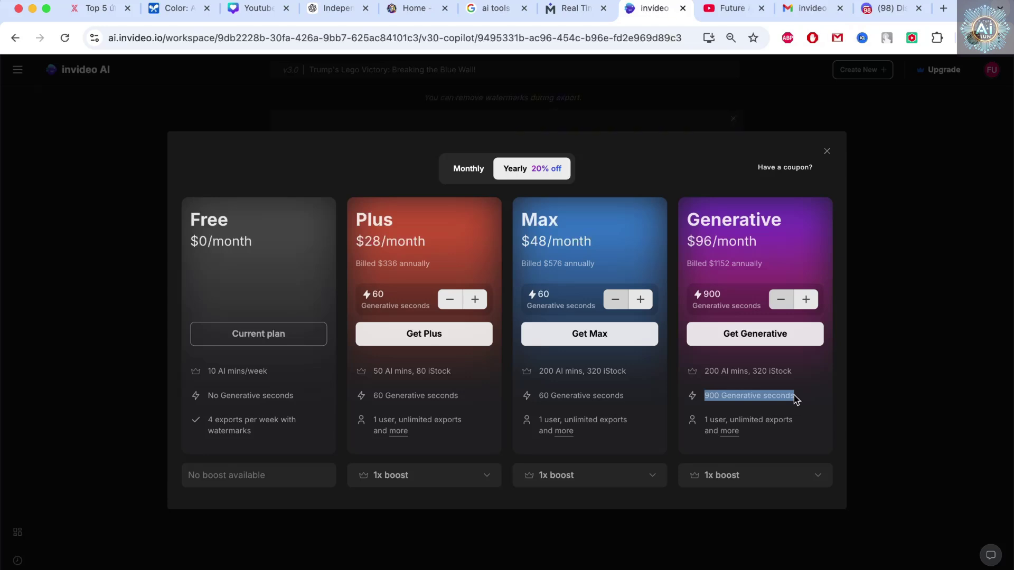
pyautogui.click(805, 390)
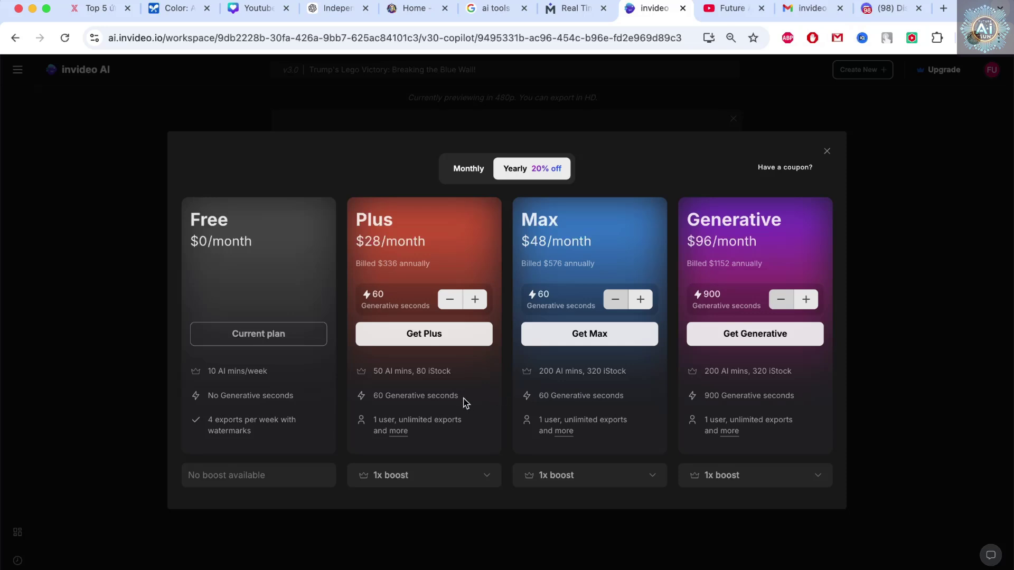
pyautogui.moveTo(463, 398); pyautogui.dragTo(376, 399)
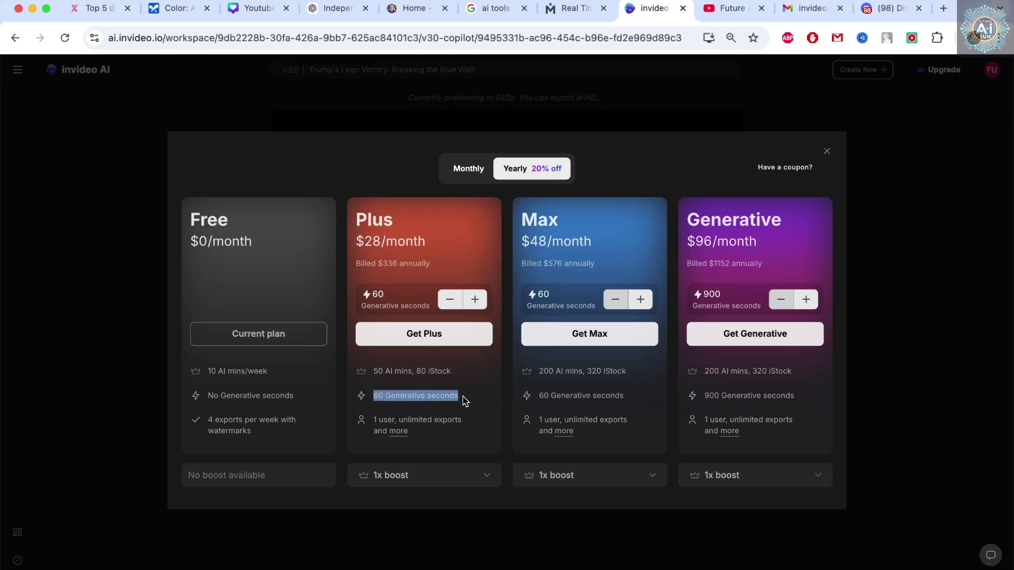
pyautogui.moveTo(463, 397); pyautogui.dragTo(374, 397)
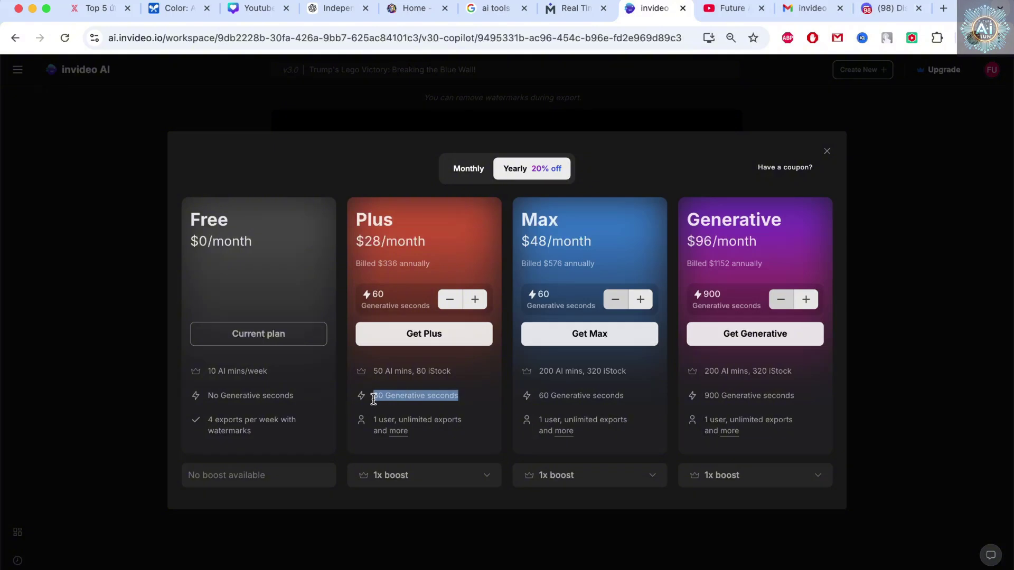
pyautogui.click(403, 397)
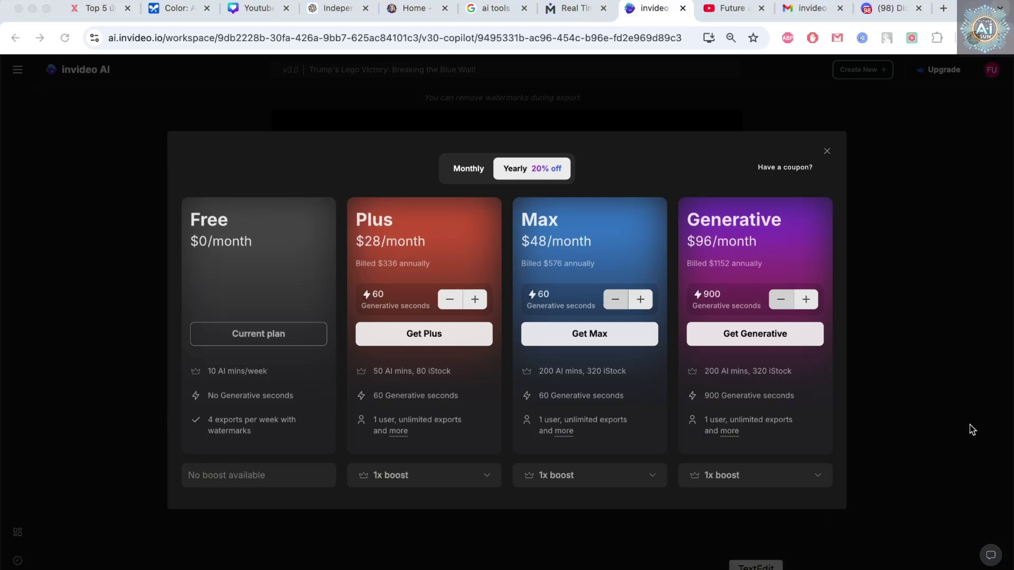
# Step: Close the pricing comparison and play the 30-second ad preview with sound muted
pyautogui.click(998, 435)
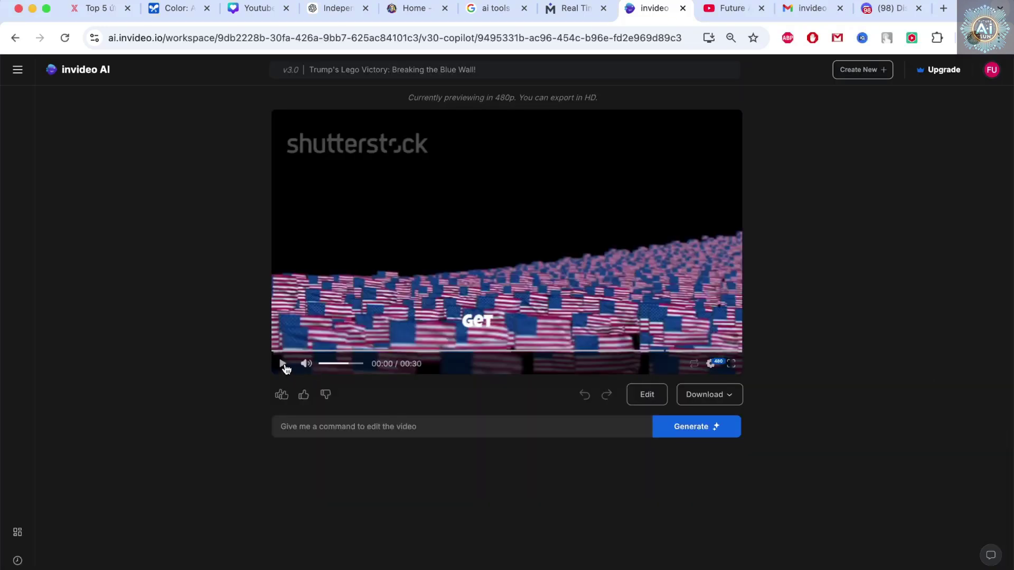
pyautogui.click(283, 364)
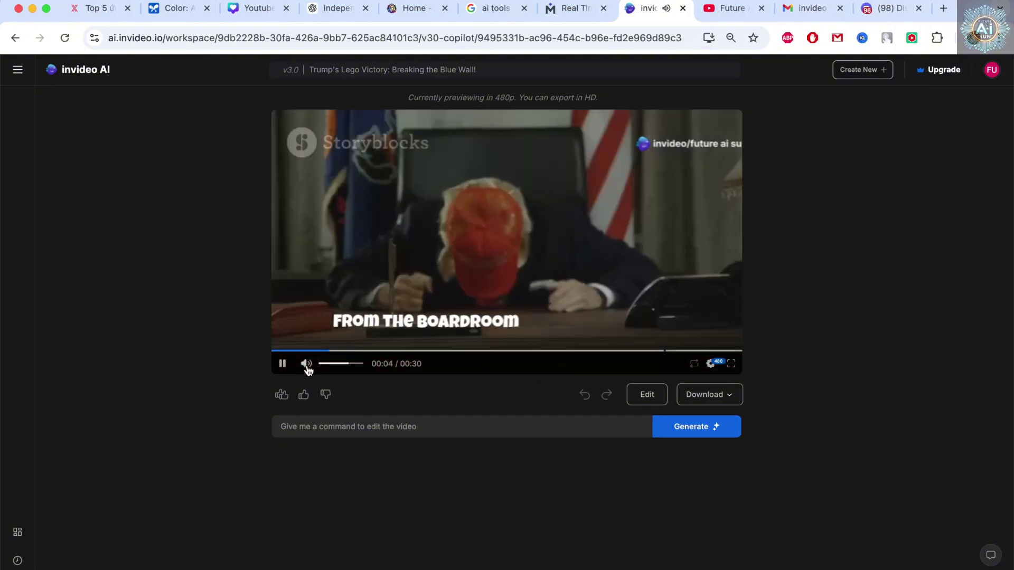
pyautogui.click(306, 365)
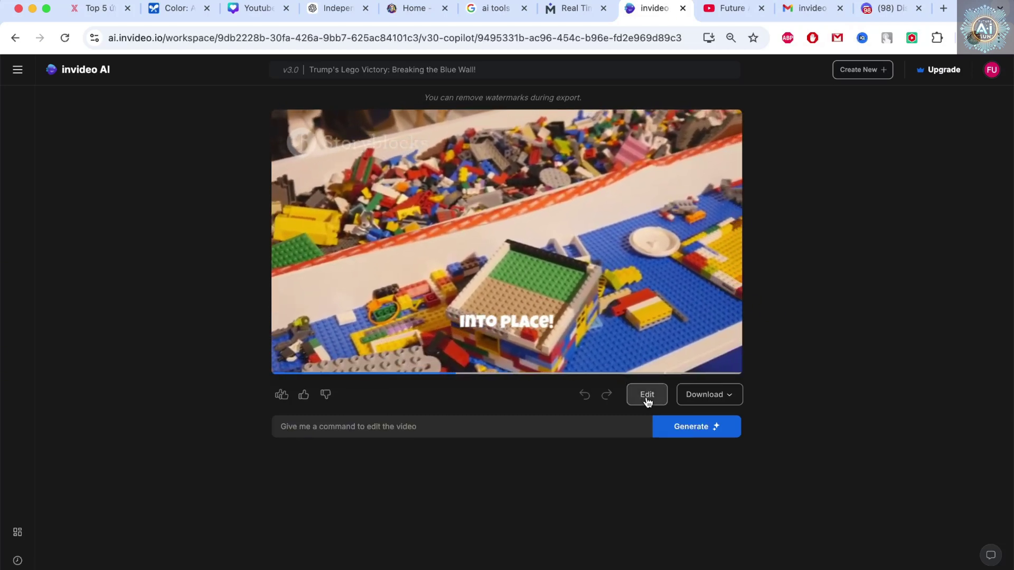
# Step: Pause the preview, open the media editor, and select the Lego bricks then Trump figurine clips
pyautogui.click(283, 364)
pyautogui.click(649, 399)
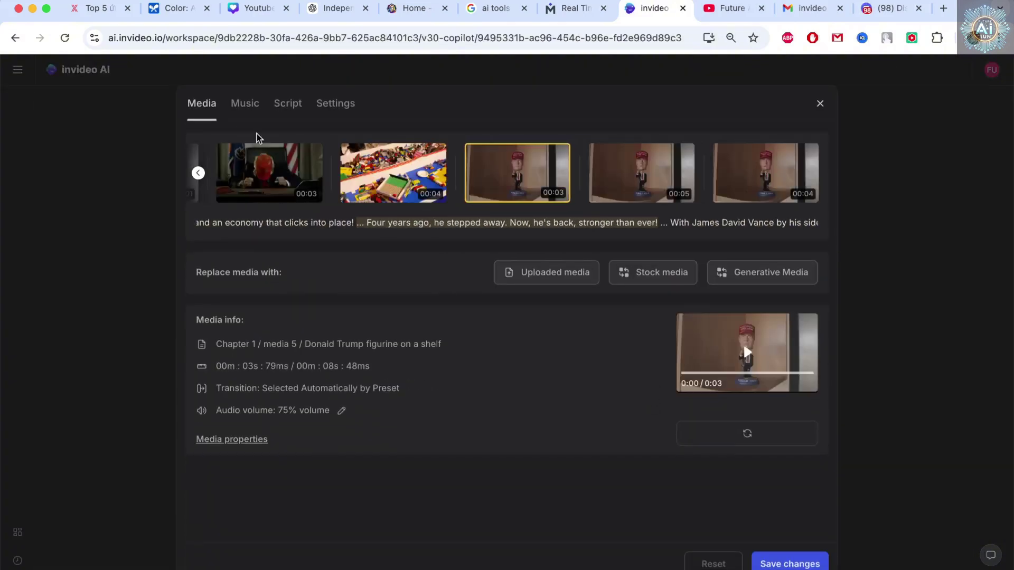
pyautogui.click(416, 184)
pyautogui.click(199, 172)
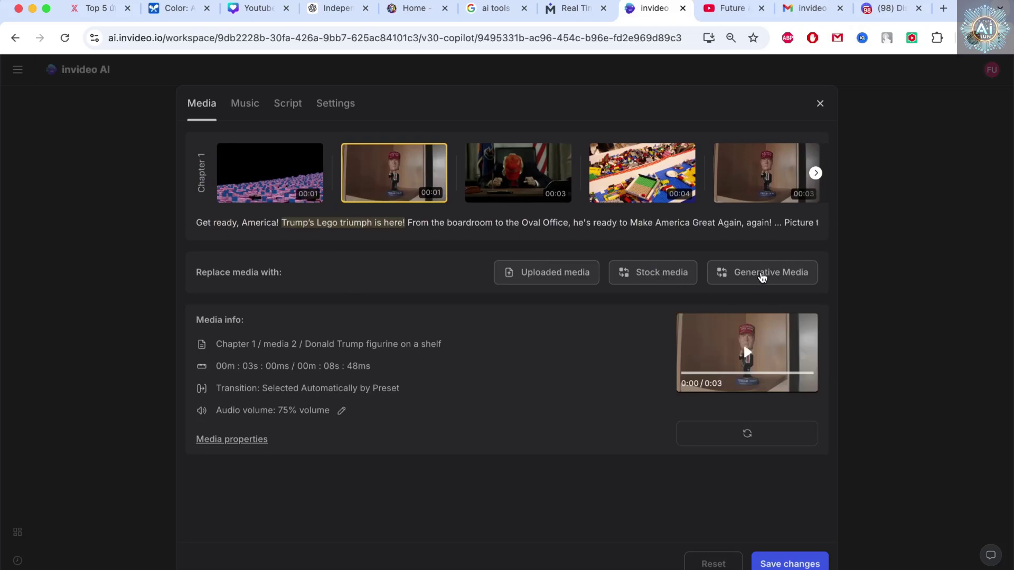
# Step: Check generative replacements and 75% audio volume, then select the 'Trump in a business setting' clip
pyautogui.click(761, 278)
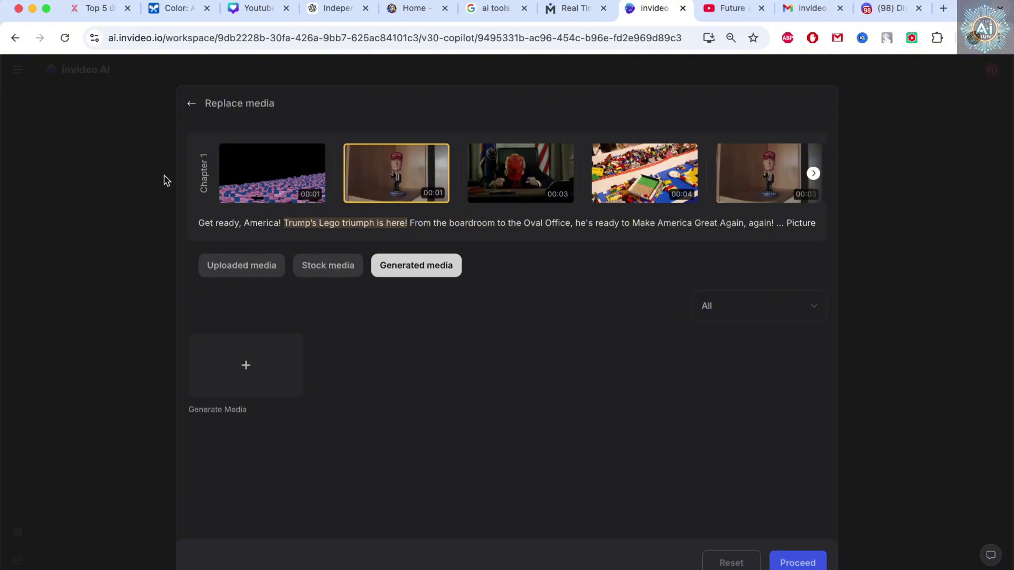
pyautogui.click(191, 105)
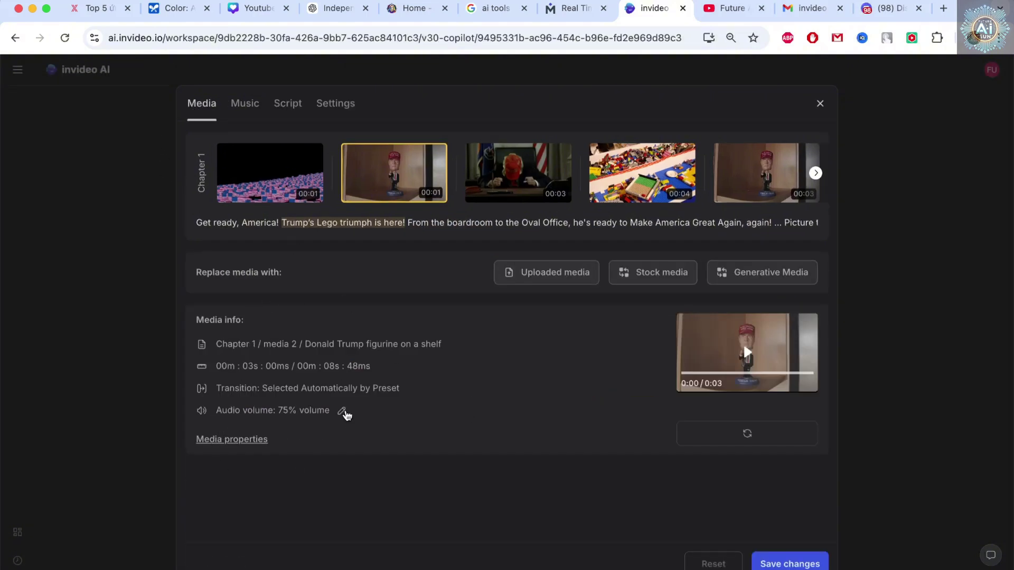
pyautogui.click(343, 412)
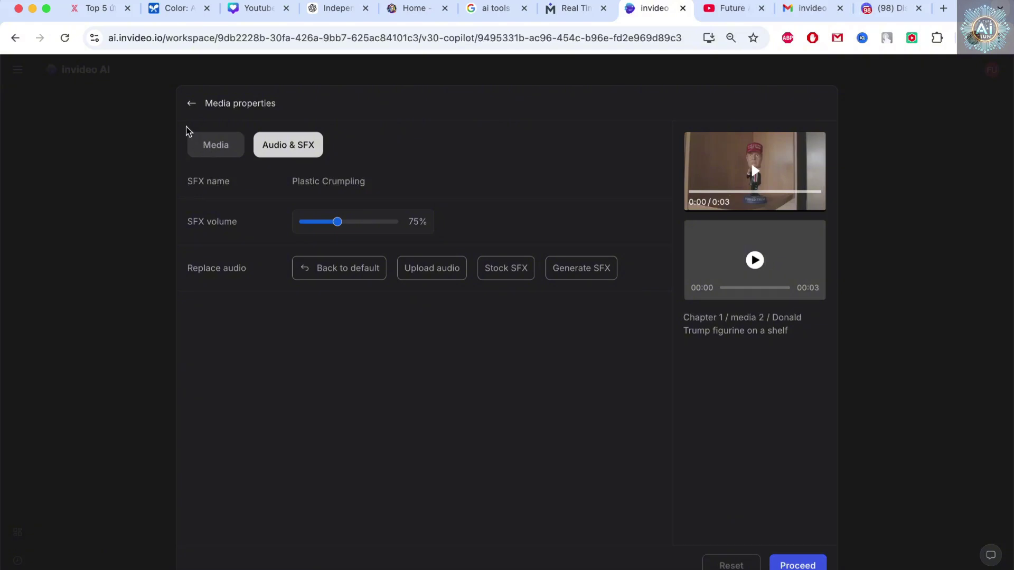
pyautogui.click(188, 107)
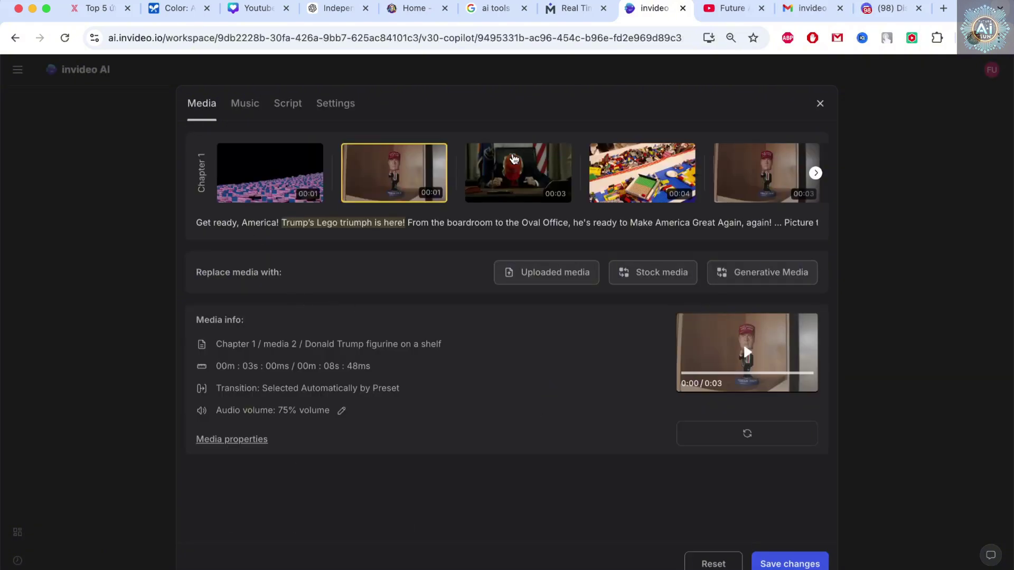
pyautogui.click(512, 158)
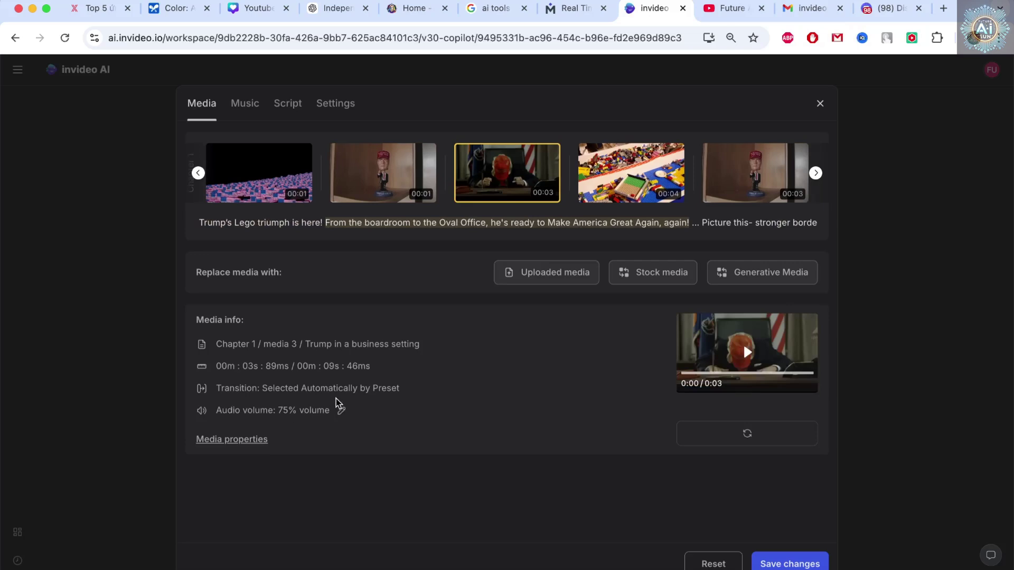
# Step: Inspect clip 3's properties, leaving Ideal duration at 3.90 s and transition on Auto
pyautogui.click(245, 441)
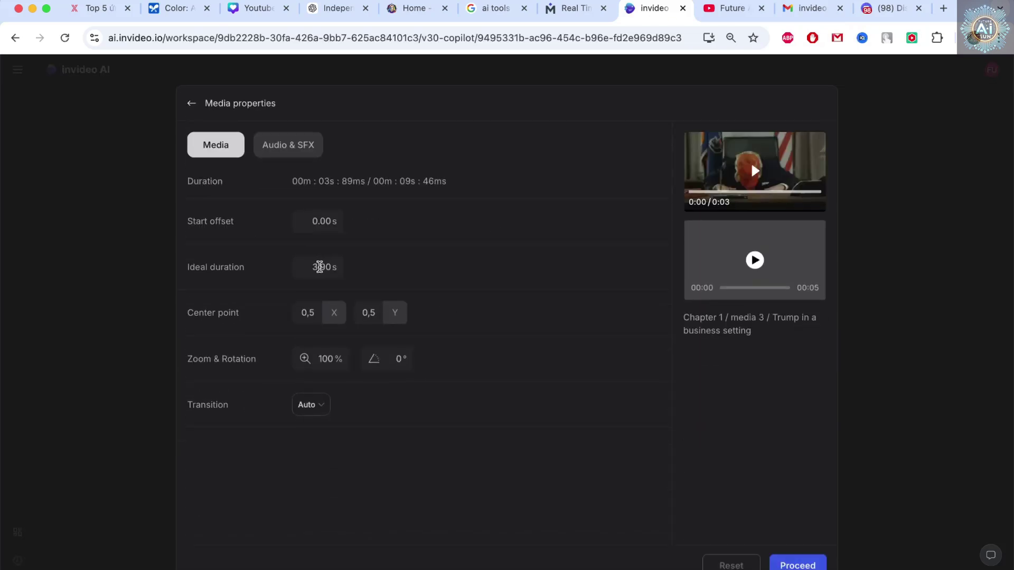
pyautogui.moveTo(319, 267); pyautogui.dragTo(290, 273)
pyautogui.click(308, 405)
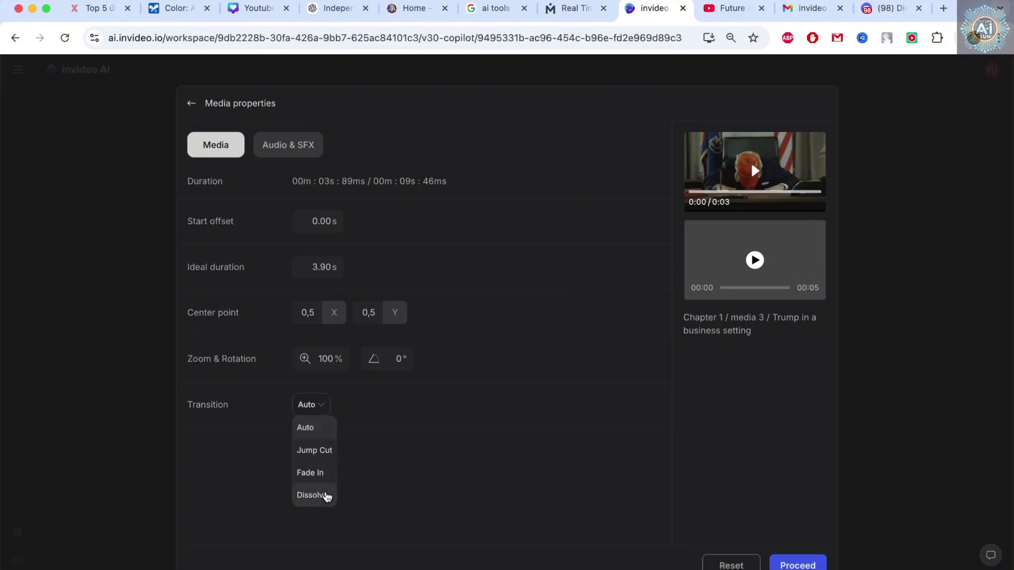
pyautogui.click(411, 481)
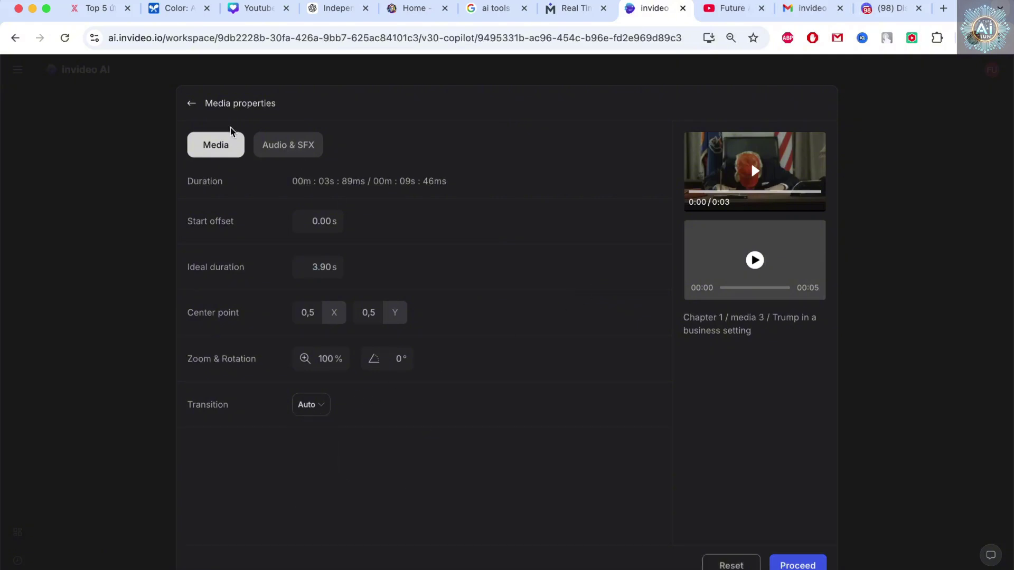
pyautogui.click(191, 105)
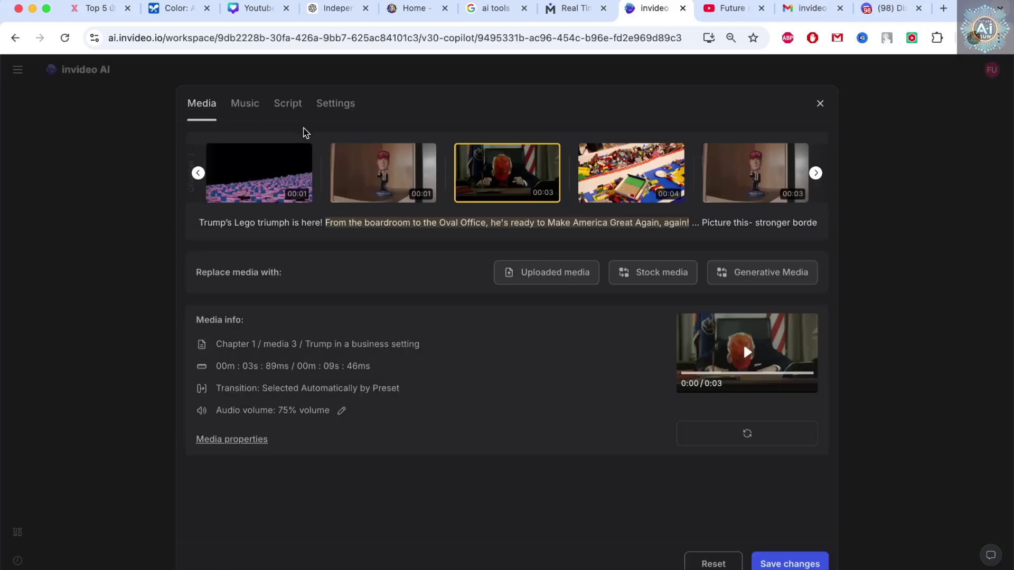
# Step: Head to the Music section, staying in the editor at the unsaved-changes warning
pyautogui.click(246, 104)
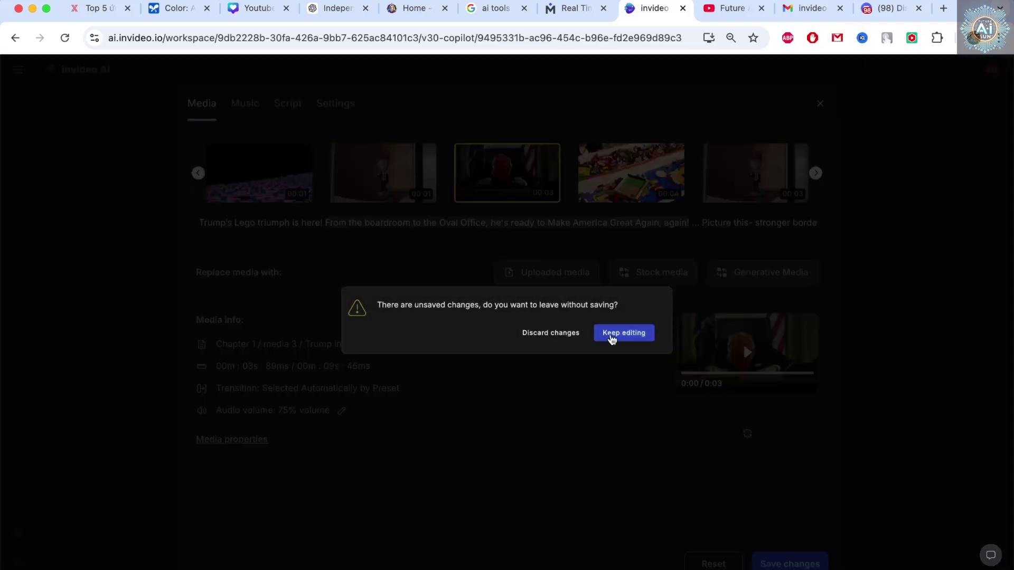
pyautogui.click(612, 337)
pyautogui.click(257, 109)
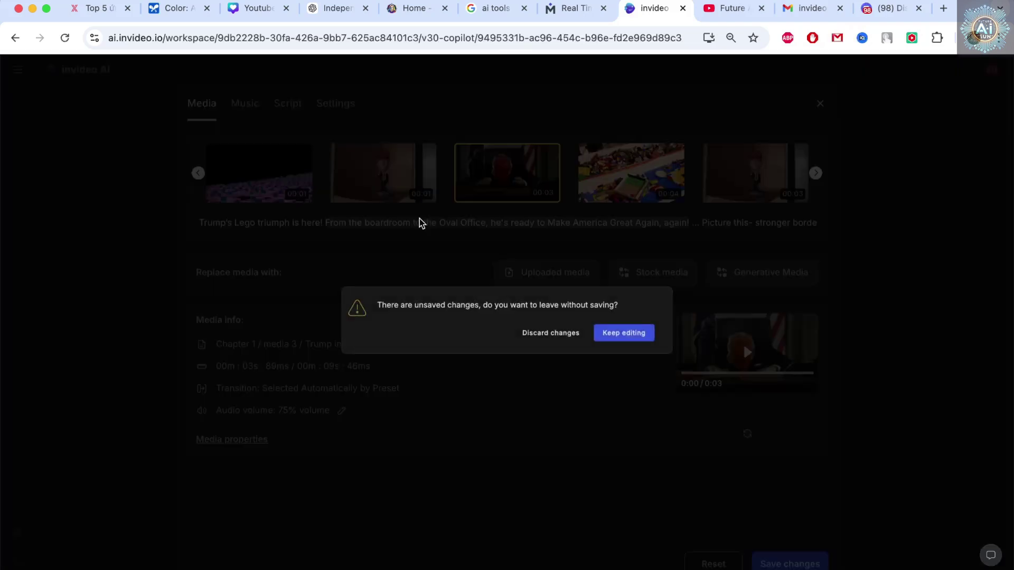
# Step: Discard changes, view the Script, and inspect edit actions for the 'Picture this' line
pyautogui.click(547, 334)
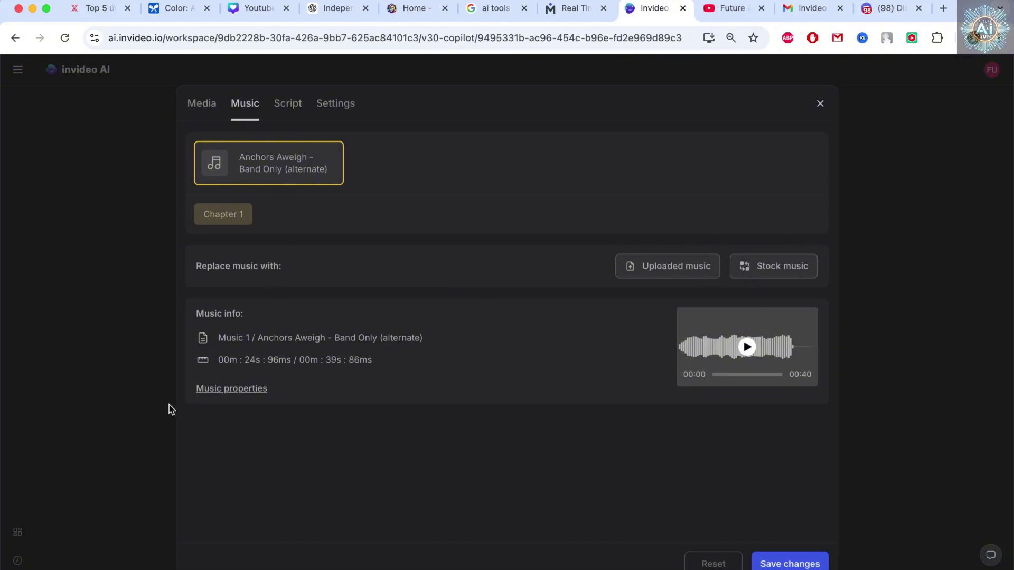
pyautogui.click(288, 103)
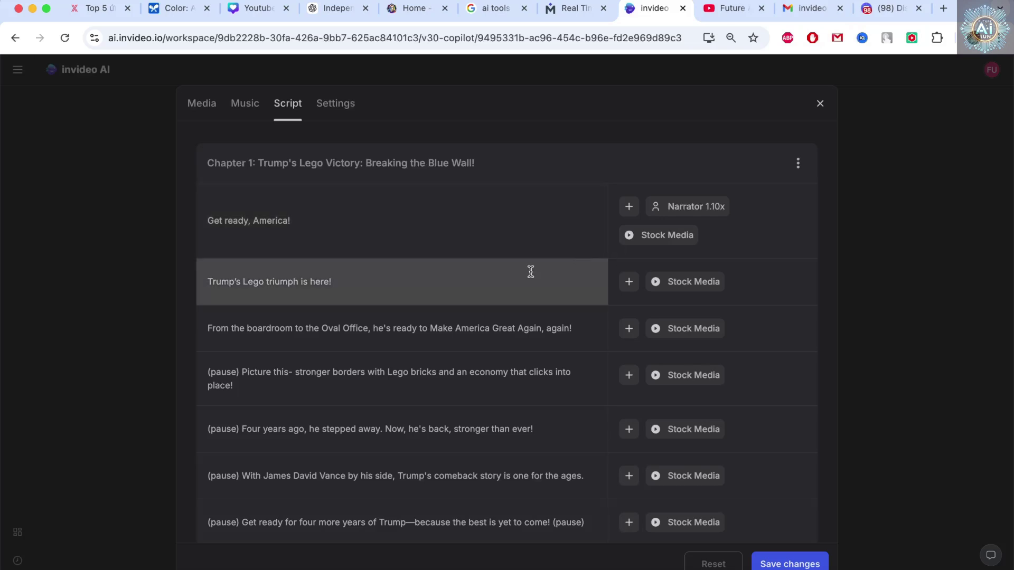
pyautogui.click(392, 355)
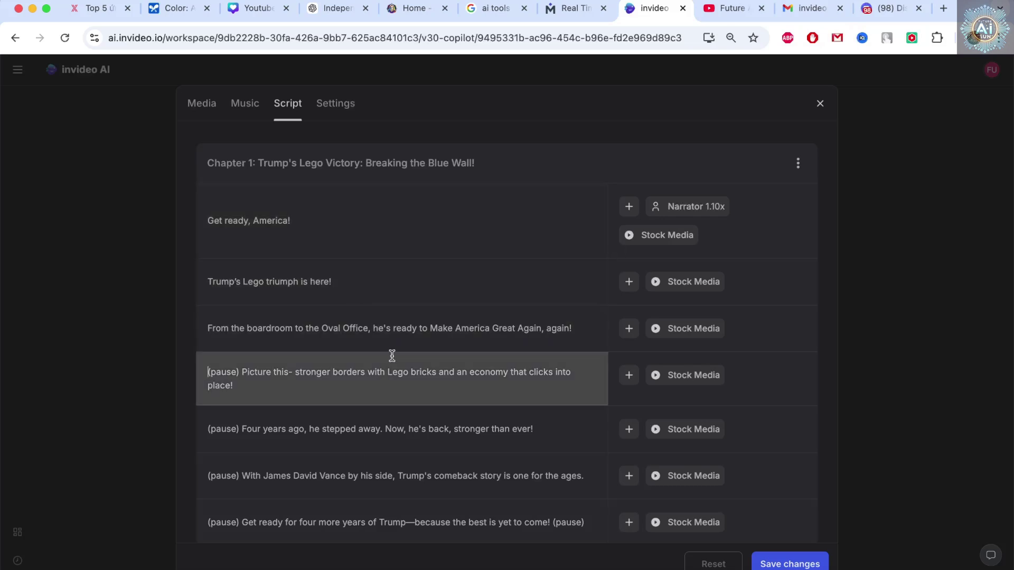
pyautogui.click(629, 206)
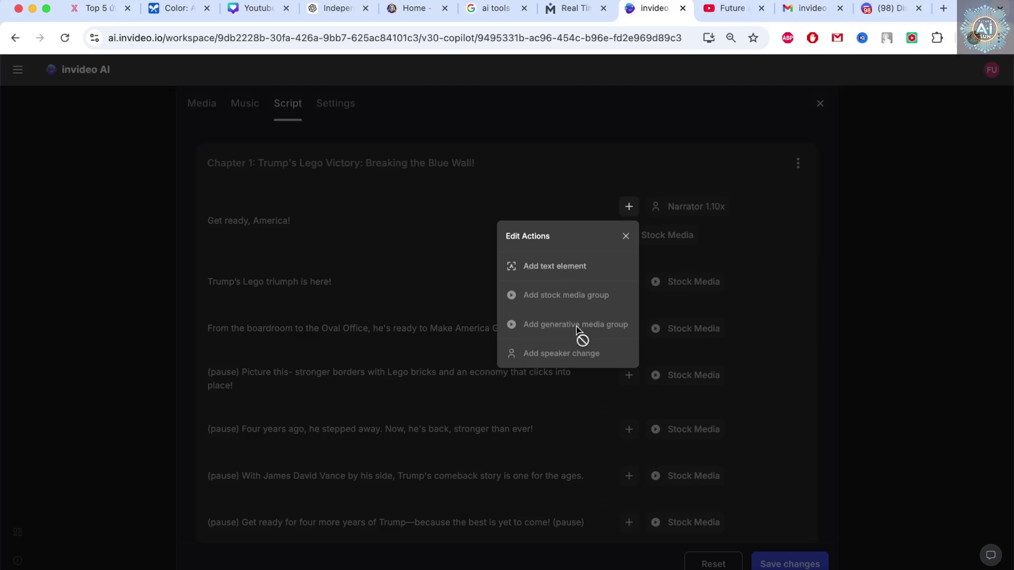
pyautogui.click(667, 163)
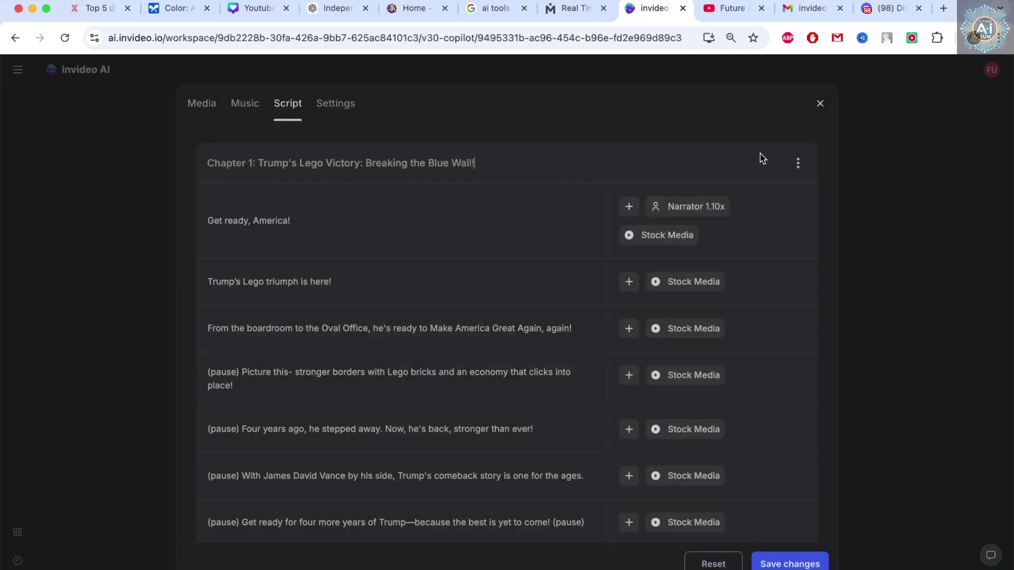
# Step: Check the chapter's actions, then go to Settings and discard the unsaved script edits
pyautogui.click(799, 165)
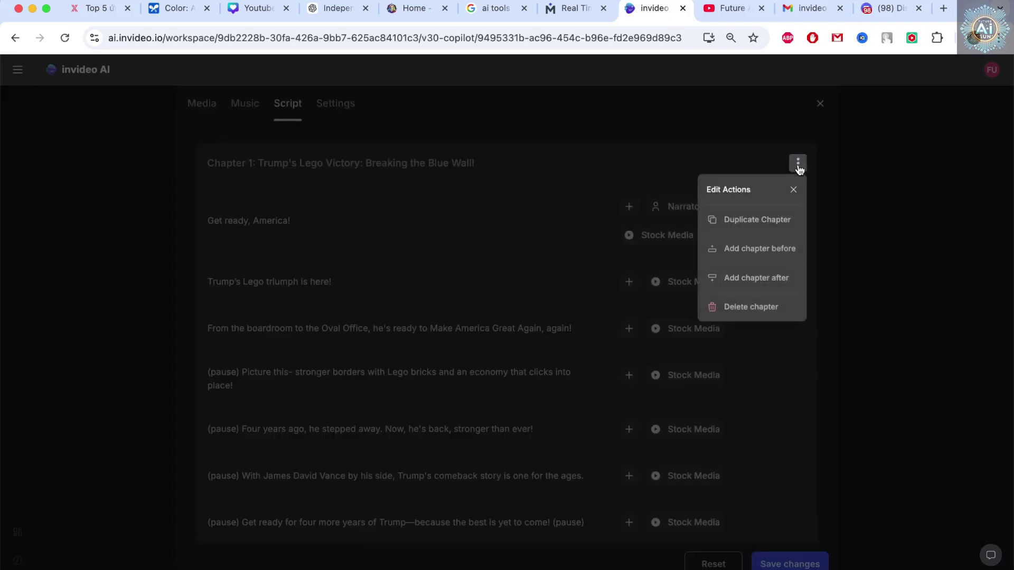
pyautogui.click(570, 177)
pyautogui.scroll(-1, 398, 396)
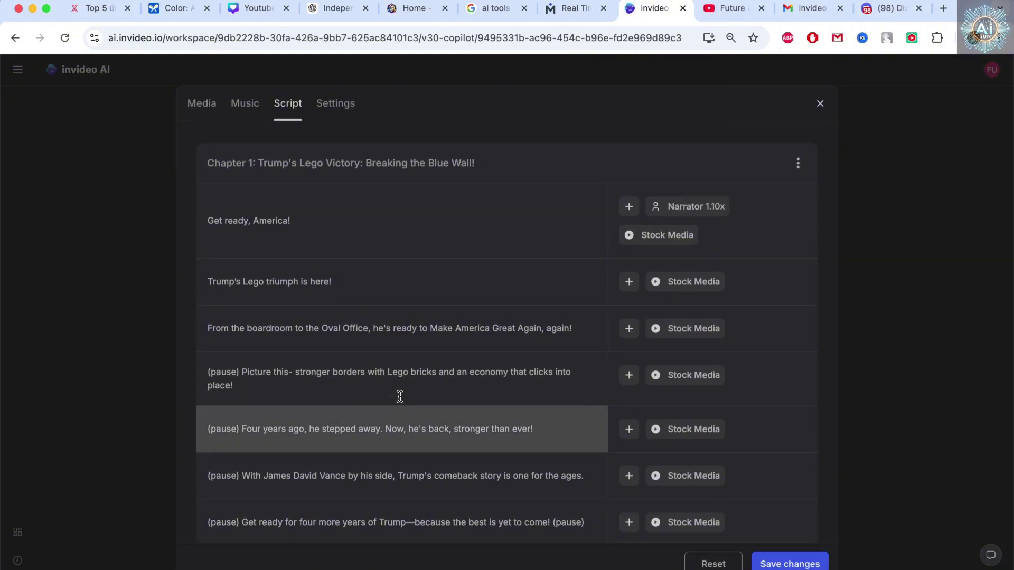
pyautogui.click(335, 105)
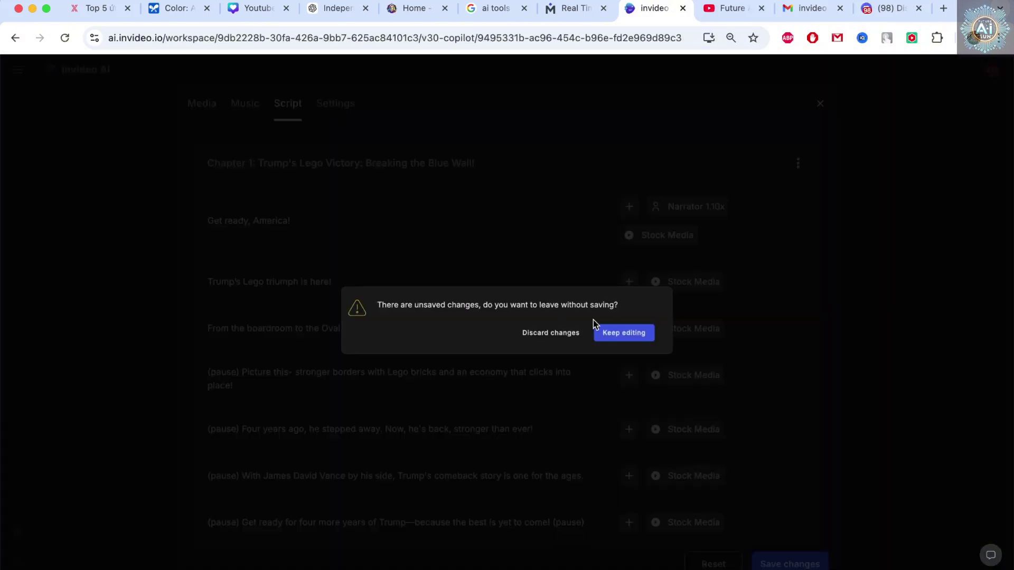
pyautogui.click(547, 332)
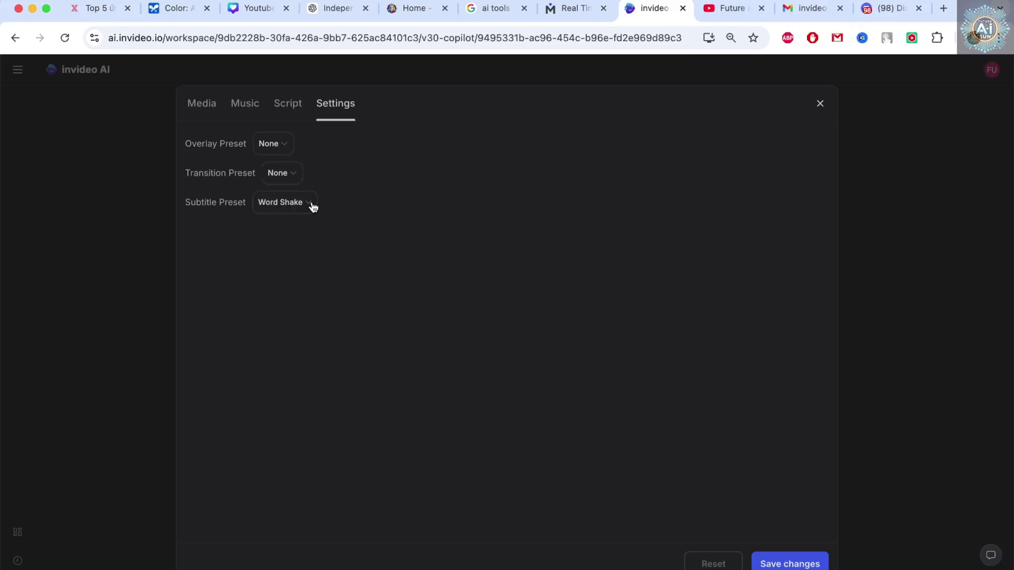
# Step: Look through the Subtitle and Transition preset lists, keeping Word Shake and None, then return to Media
pyautogui.click(311, 203)
pyautogui.scroll(1, 289, 353)
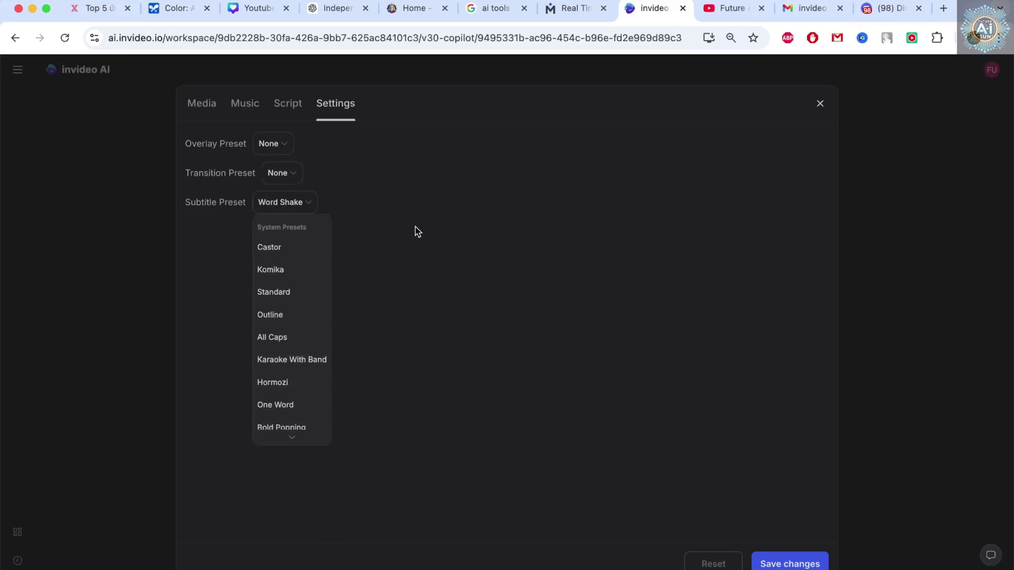
pyautogui.click(417, 232)
pyautogui.click(273, 170)
pyautogui.click(446, 256)
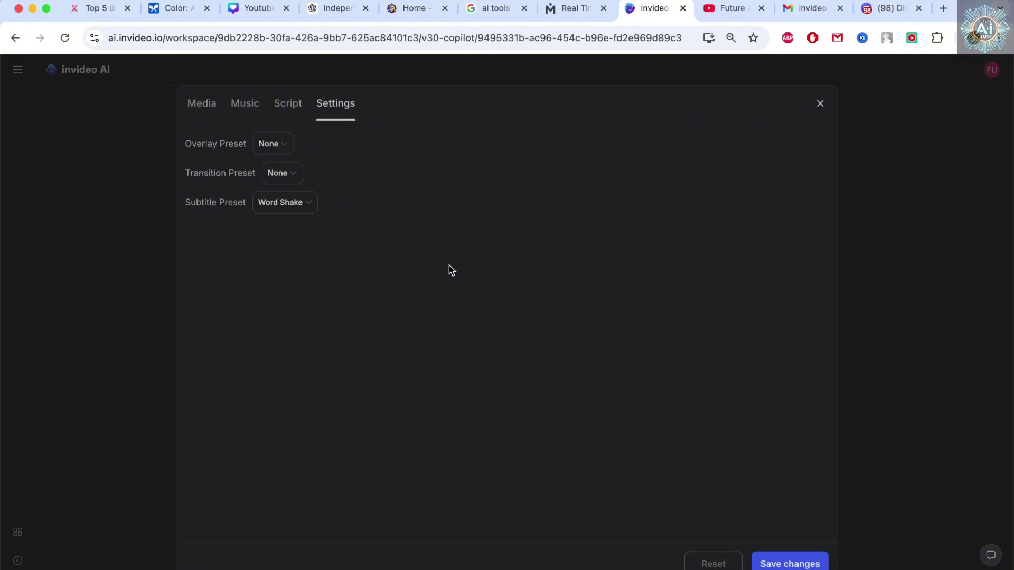
pyautogui.click(211, 107)
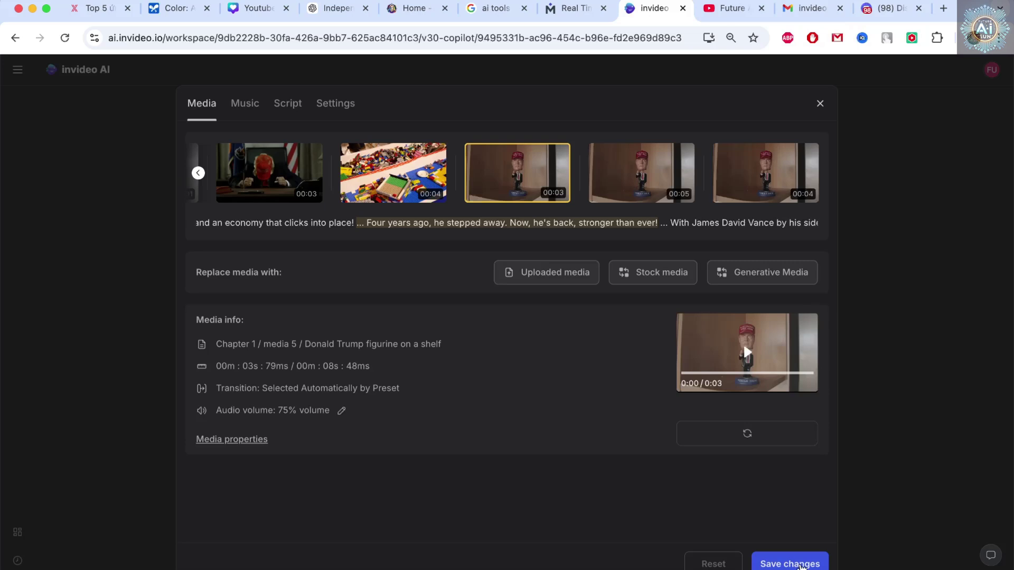
# Step: Close the editing dialog and try the edit command box, dismissing its suggestions
pyautogui.click(820, 103)
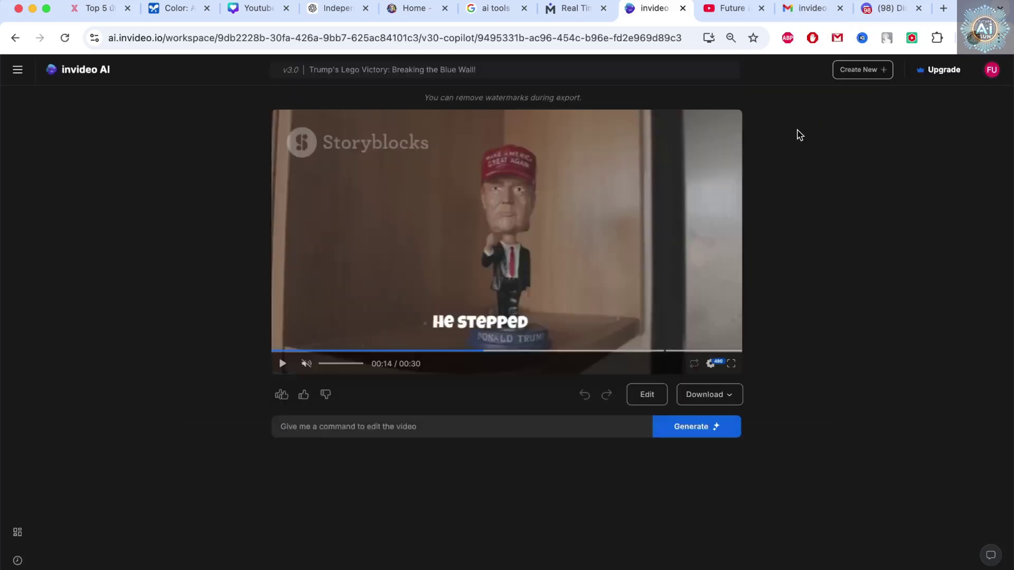
pyautogui.click(532, 422)
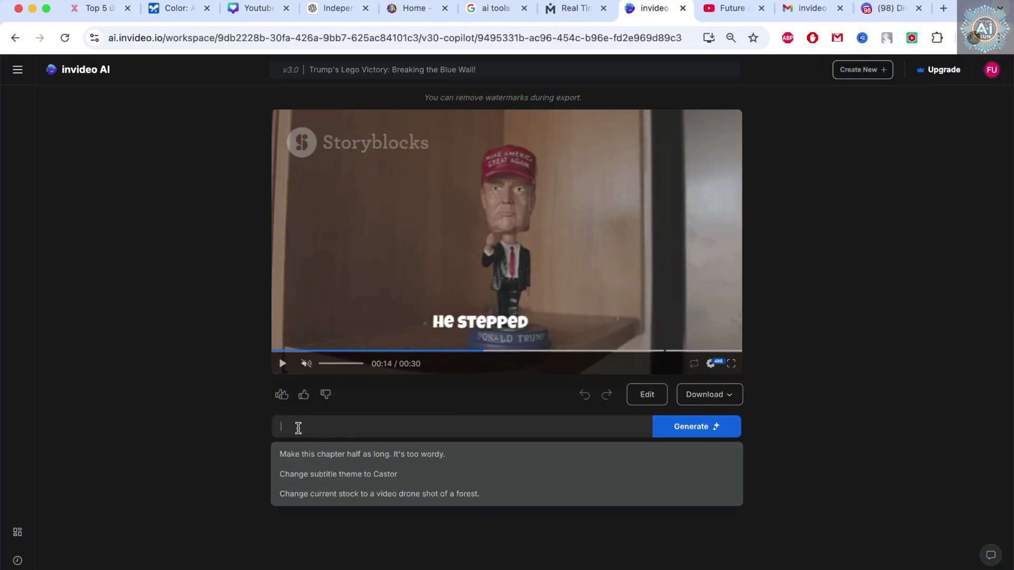
pyautogui.click(182, 464)
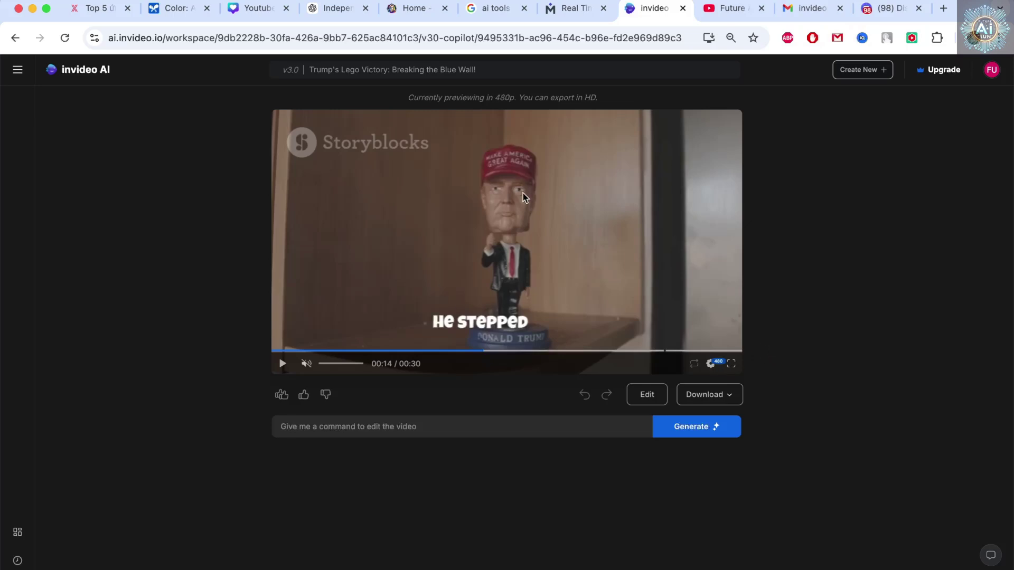
# Step: Return to the workspace Home, start a new AI video, and browse all video flows
pyautogui.click(21, 71)
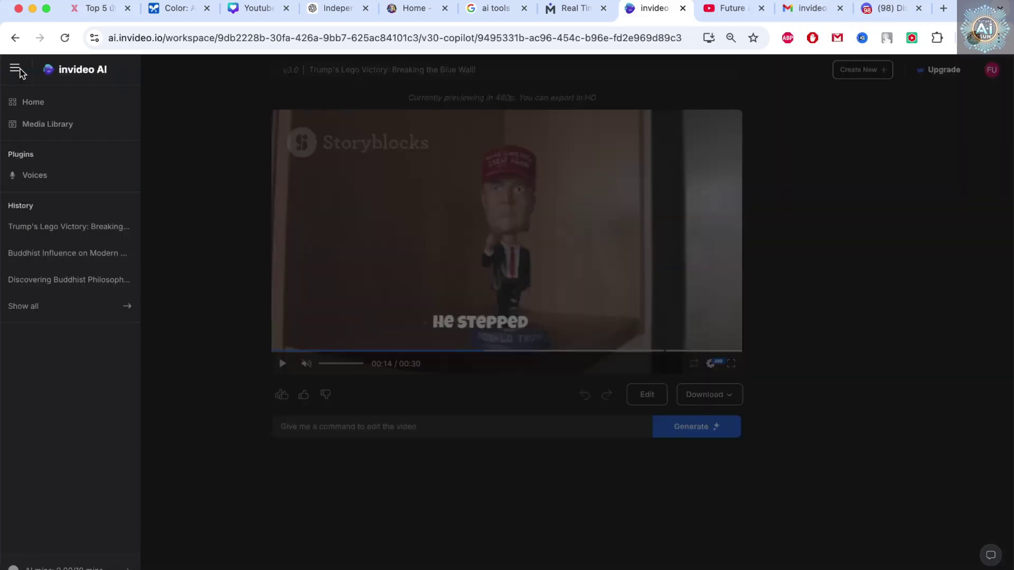
pyautogui.click(42, 105)
pyautogui.click(271, 127)
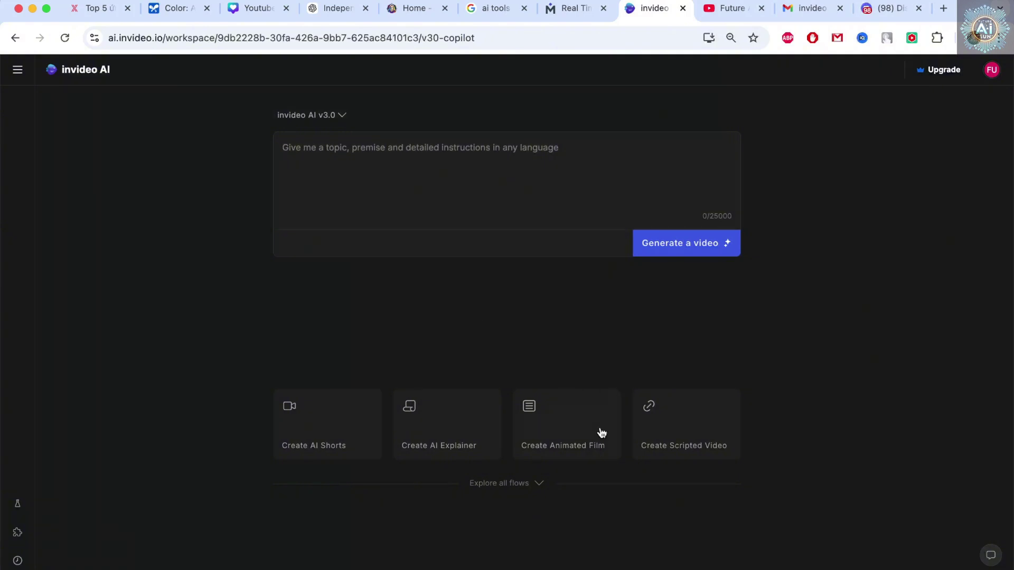
pyautogui.click(529, 485)
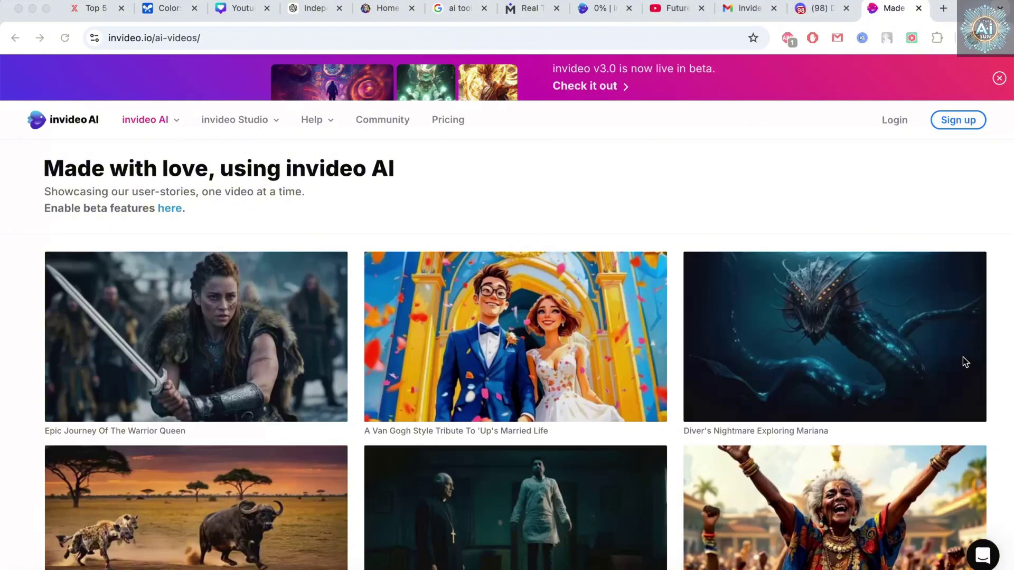
pyautogui.click(908, 148)
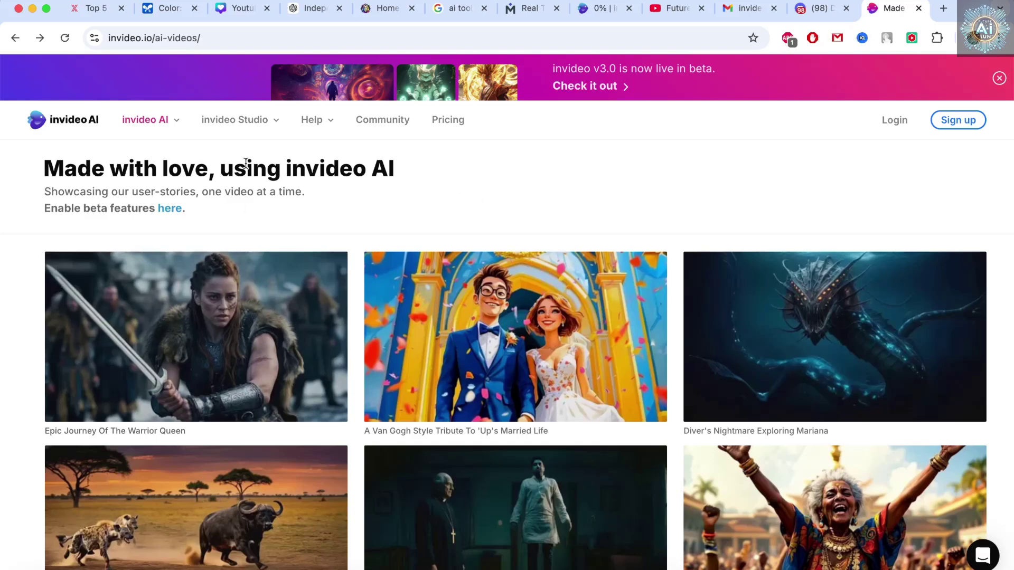
pyautogui.scroll(-4, 227, 210)
pyautogui.scroll(4, 227, 211)
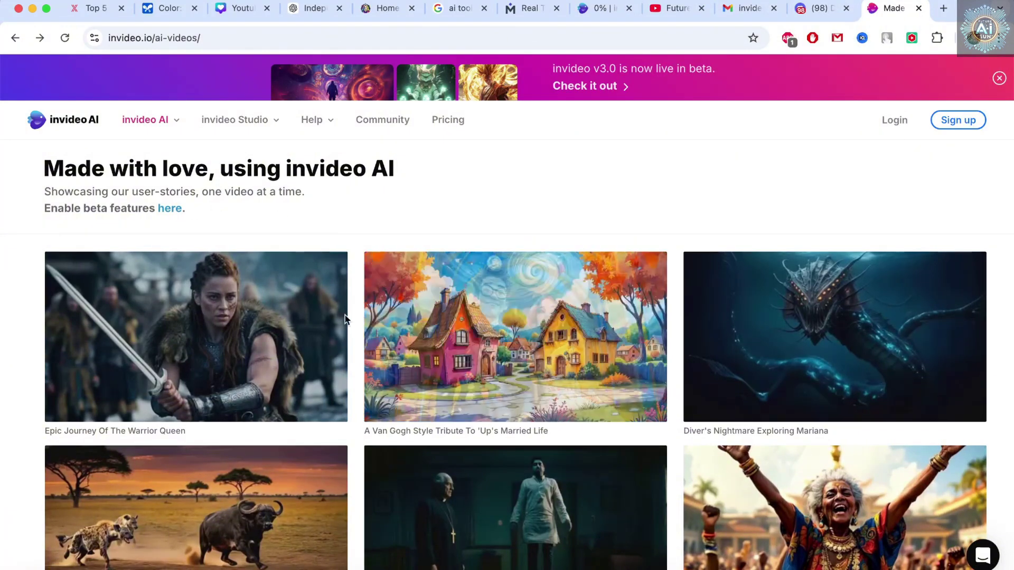
pyautogui.moveTo(312, 322)
pyautogui.scroll(-2, 310, 340)
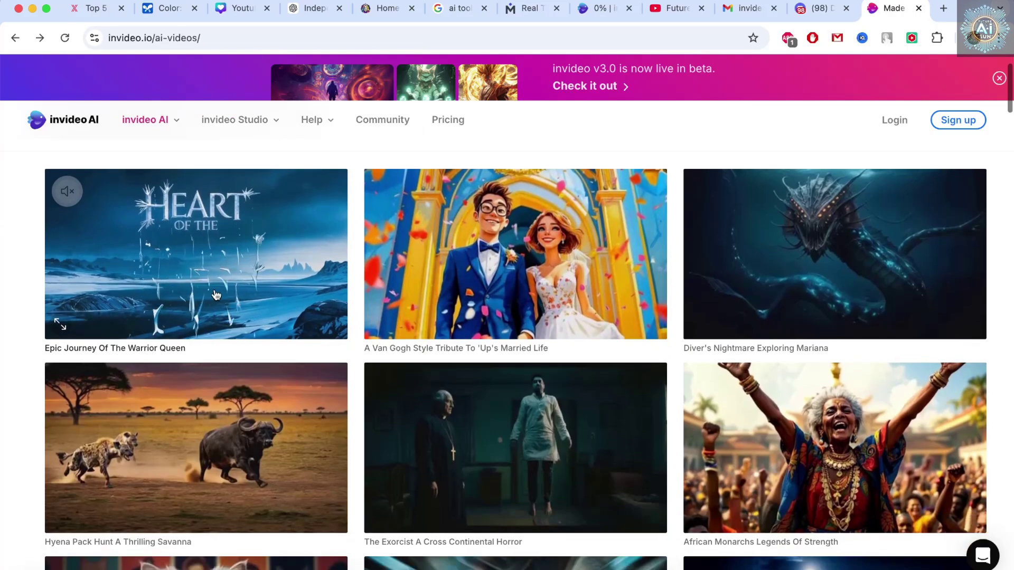
pyautogui.moveTo(467, 285)
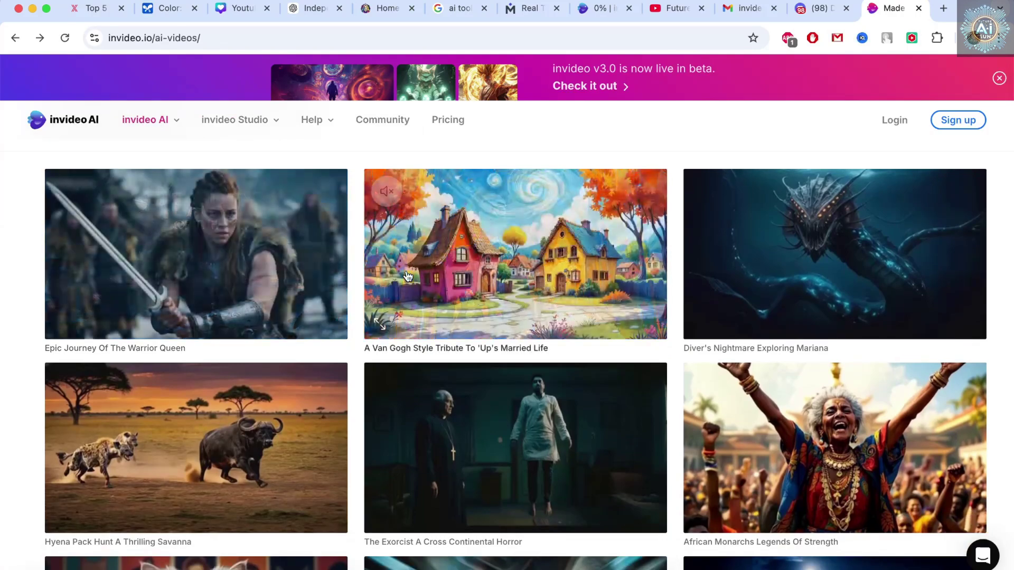
# Step: Preview 'A Van Gogh Style Tribute To Up's Married Life', glance at YouTube, then return
pyautogui.click(466, 298)
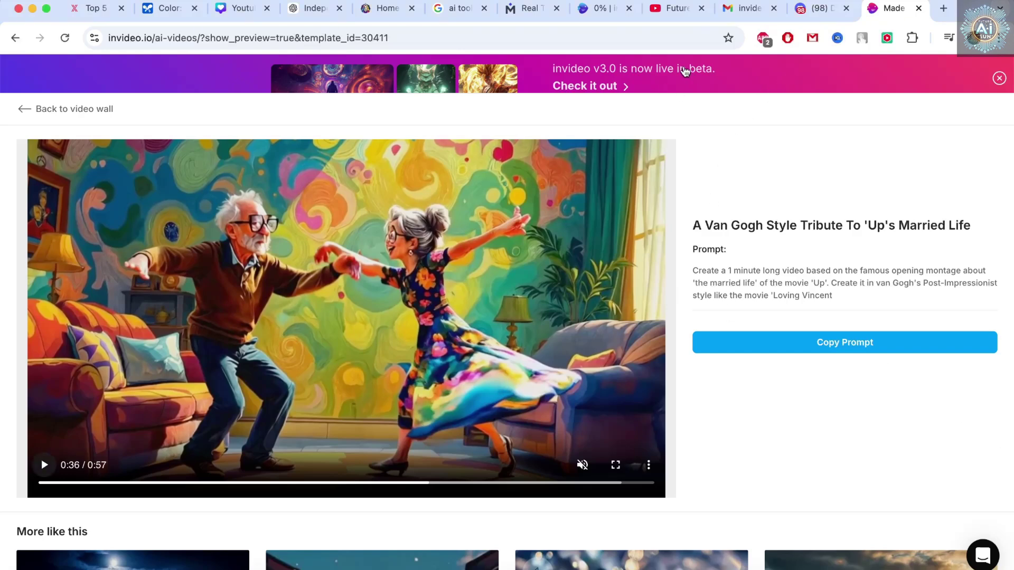
pyautogui.click(679, 11)
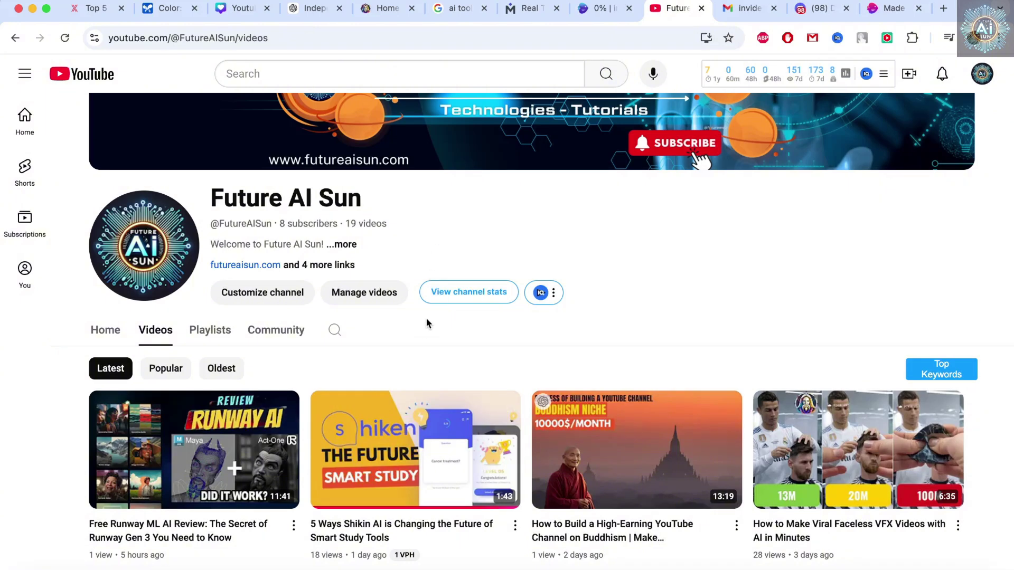
pyautogui.click(885, 12)
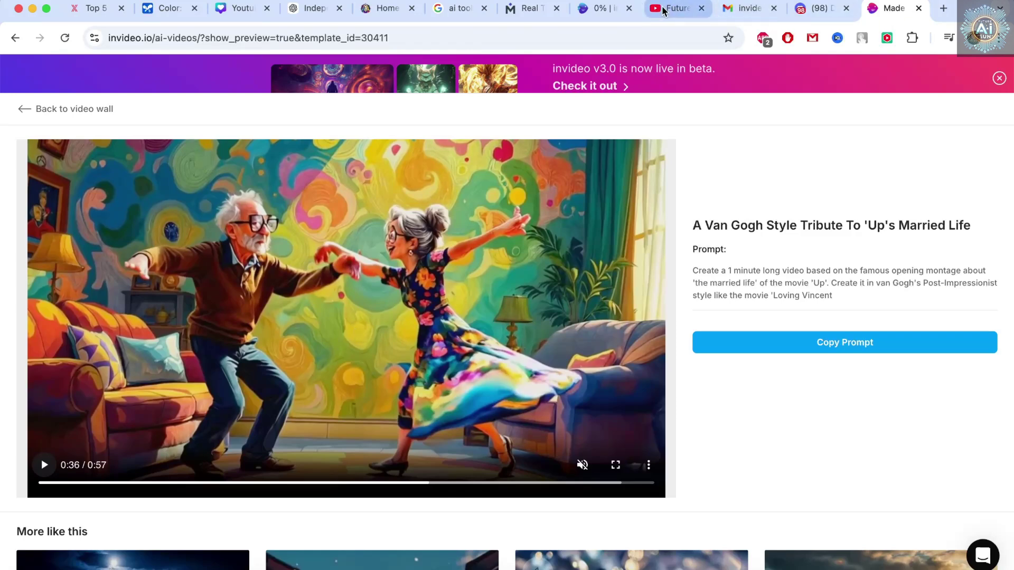
# Step: Bring up the yearly plans (Free, Plus $28, Max $48, Generative $96) and highlight Plus's Generative seconds
pyautogui.click(589, 8)
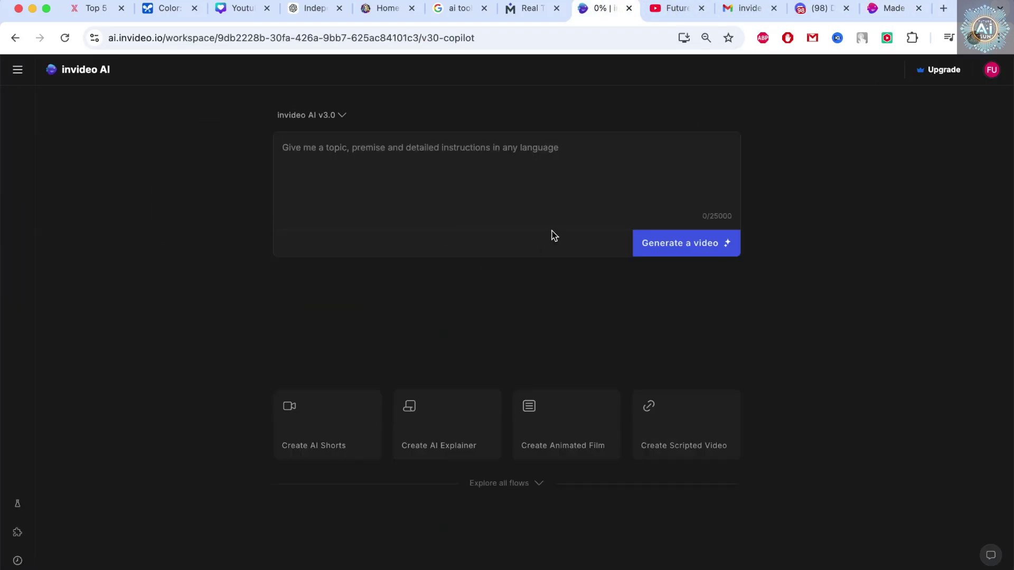
pyautogui.click(944, 70)
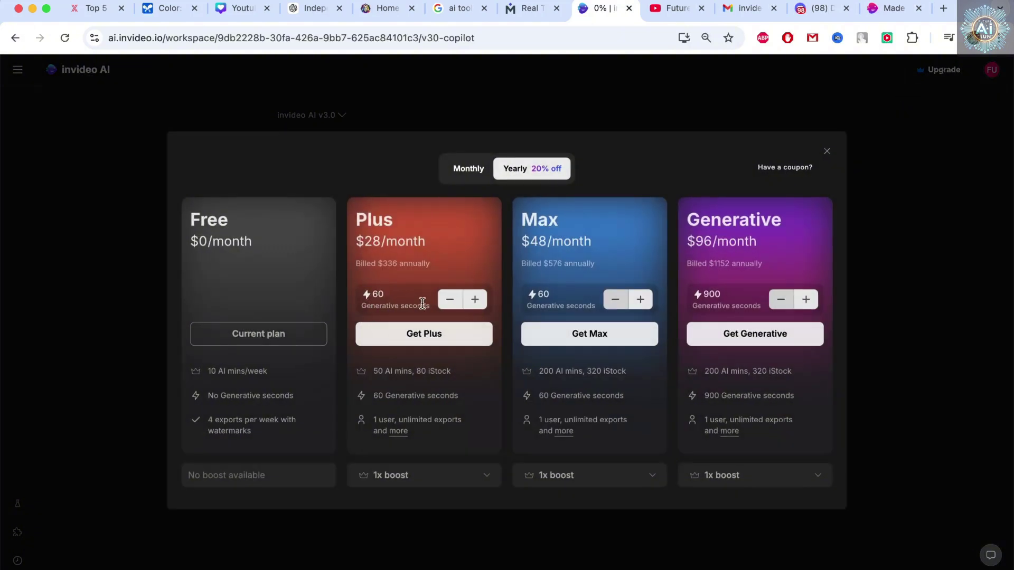
pyautogui.moveTo(427, 306); pyautogui.dragTo(361, 307)
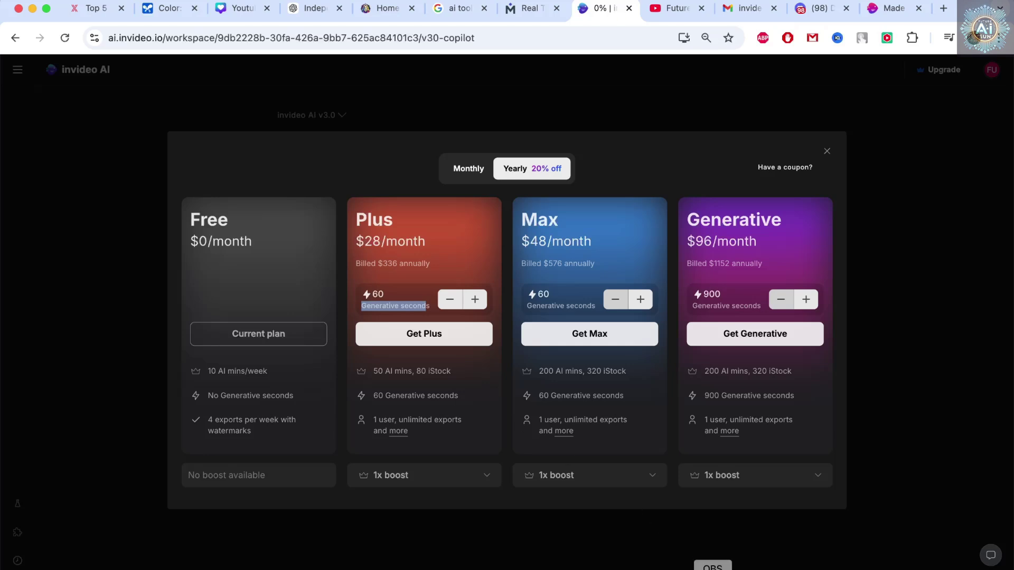
pyautogui.rightClick(712, 568)
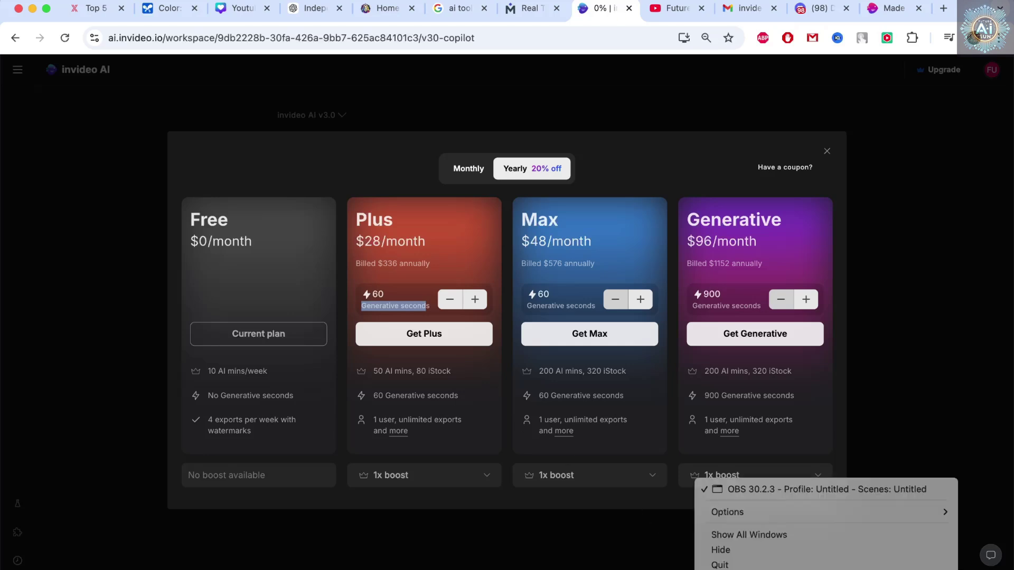
pyautogui.click(824, 489)
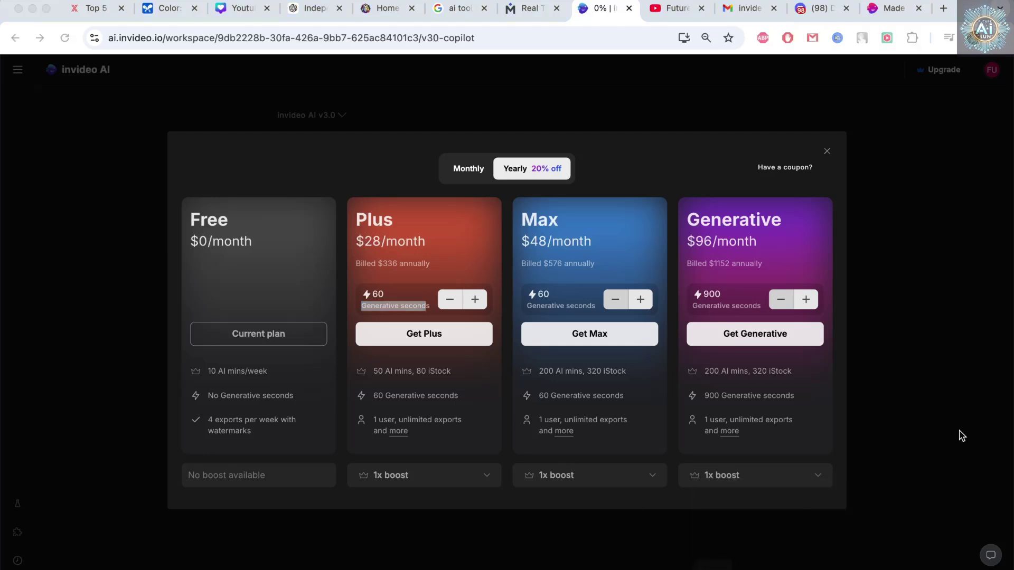